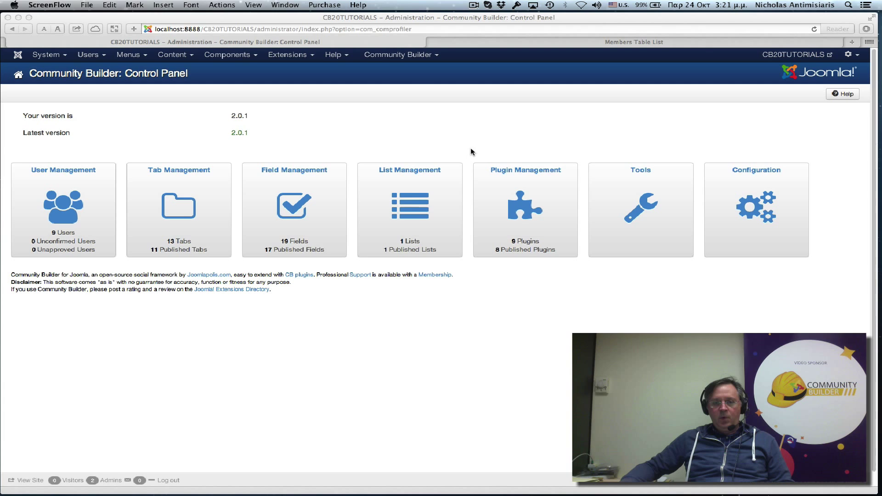
Step: Bring Safari forward and open List Management from the Community Builder Control Panel
{"action": "left_click", "coordinate": [414, 213]}
{"action": "left_click", "coordinate": [415, 214]}
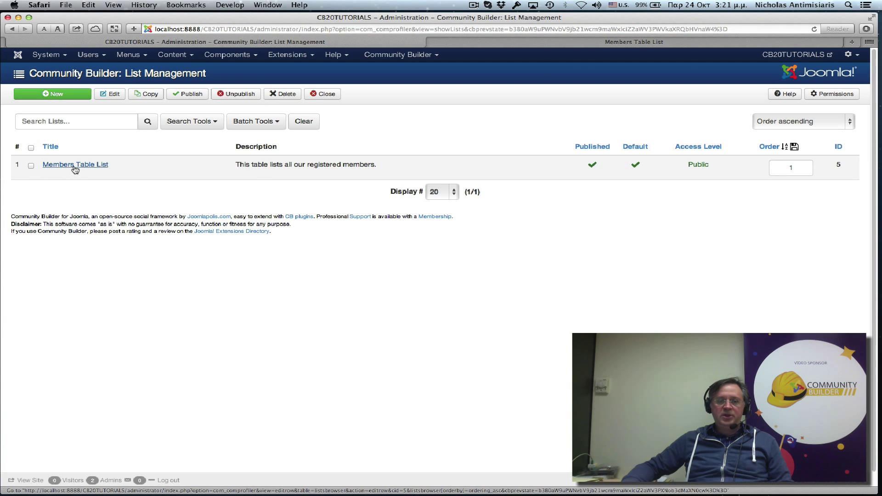
{"action": "left_click", "coordinate": [576, 42]}
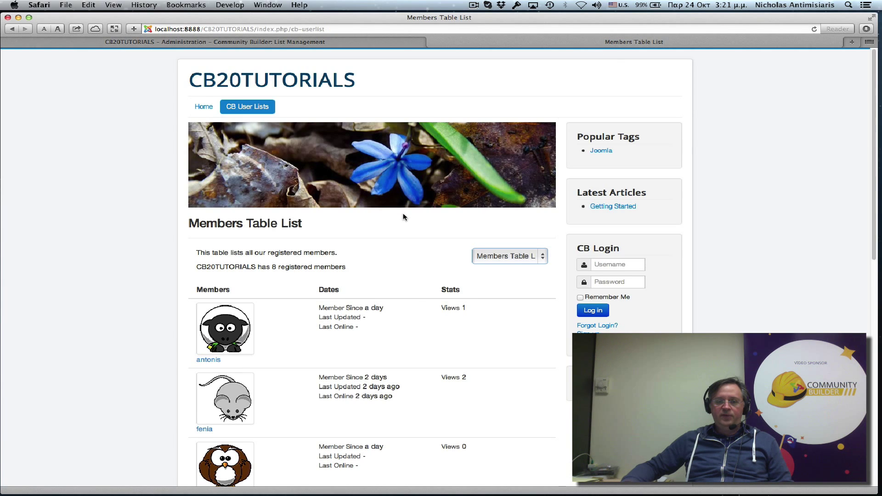
{"action": "scroll", "coordinate": [403, 216], "scroll_direction": "down", "scroll_amount": 5}
{"action": "scroll", "coordinate": [367, 212], "scroll_direction": "up", "scroll_amount": 2}
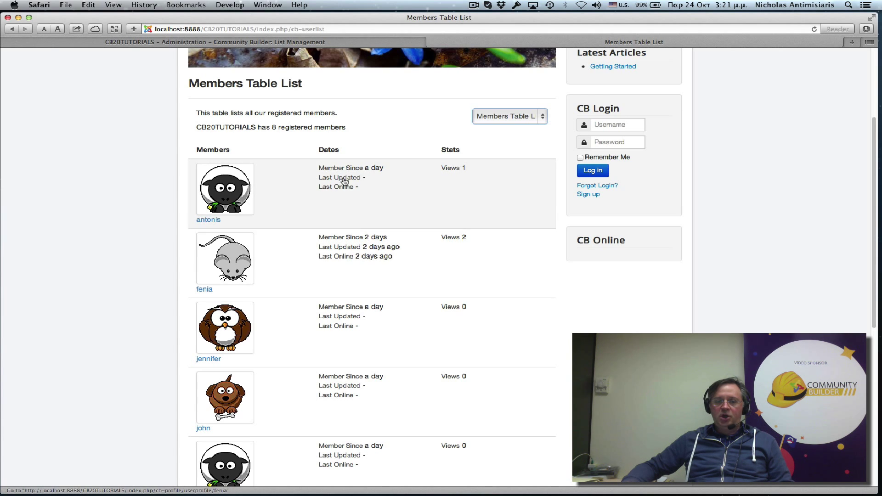
{"action": "scroll", "coordinate": [385, 243], "scroll_direction": "up", "scroll_amount": 5}
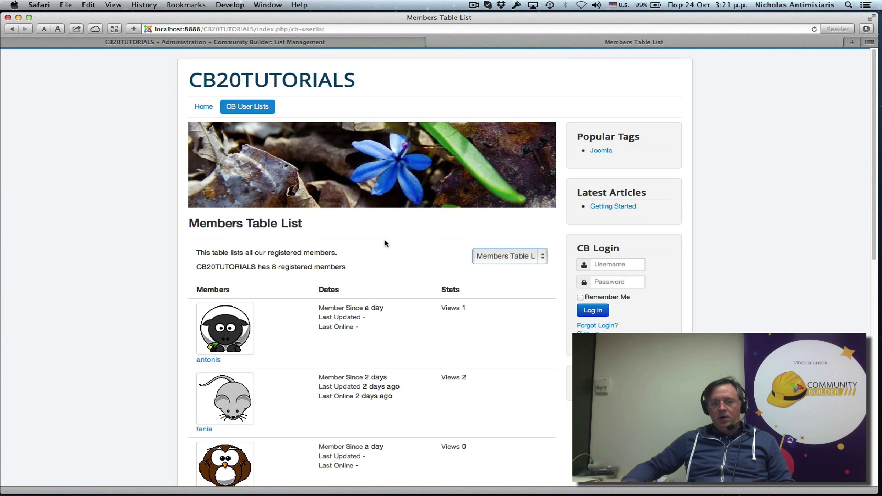
{"action": "key", "text": "ctrl+shift+Tab"}
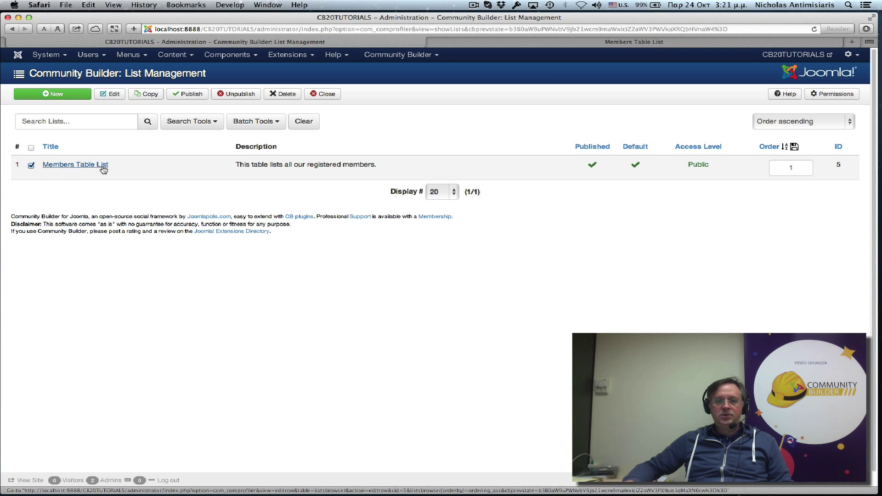
Step: Copy Members Table List to Members Table List (2) and restore the original as default
{"action": "left_click", "coordinate": [146, 94]}
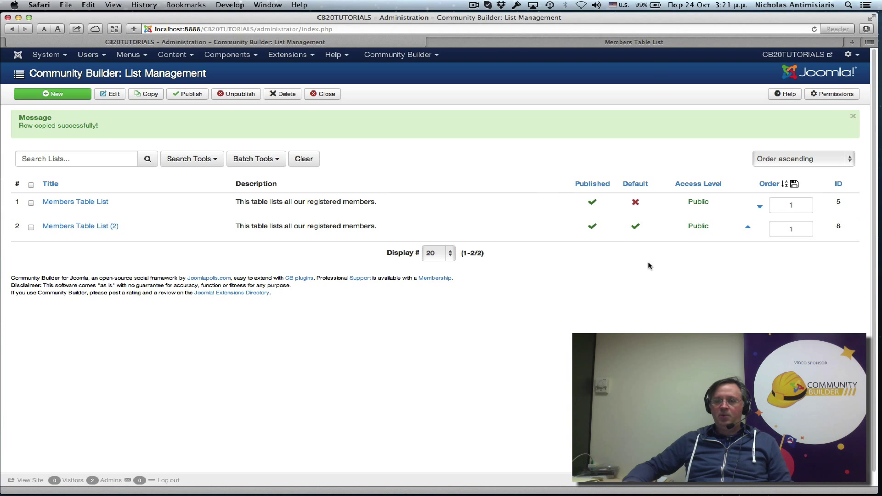
{"action": "left_click", "coordinate": [636, 203]}
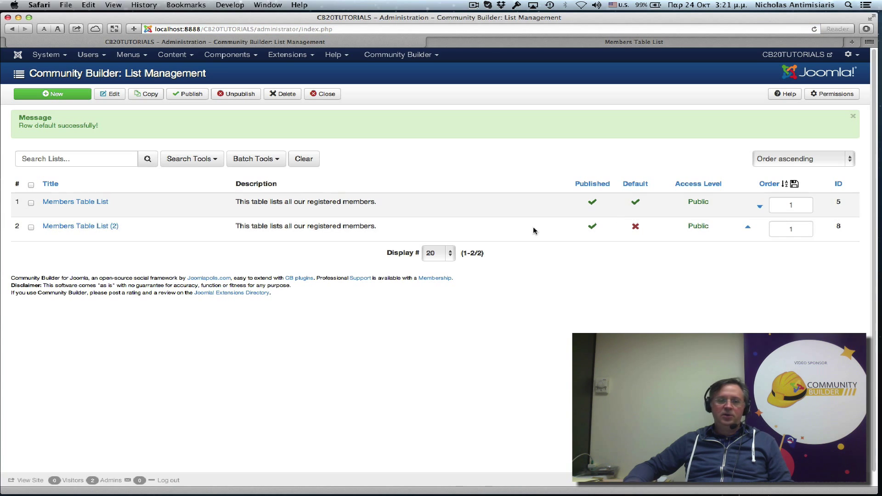
Step: Retitle the copy 'Grid Members List' and change 'table' to 'grid' in its description
{"action": "left_click", "coordinate": [81, 227]}
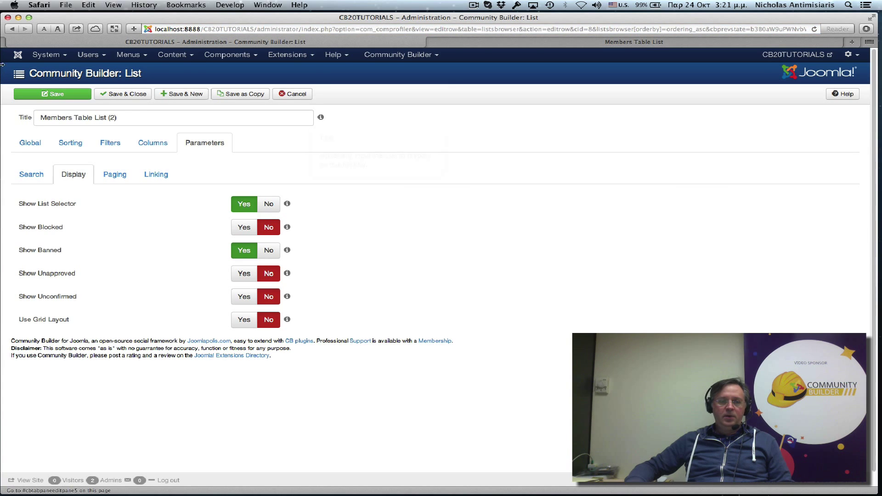
{"action": "left_click", "coordinate": [30, 144]}
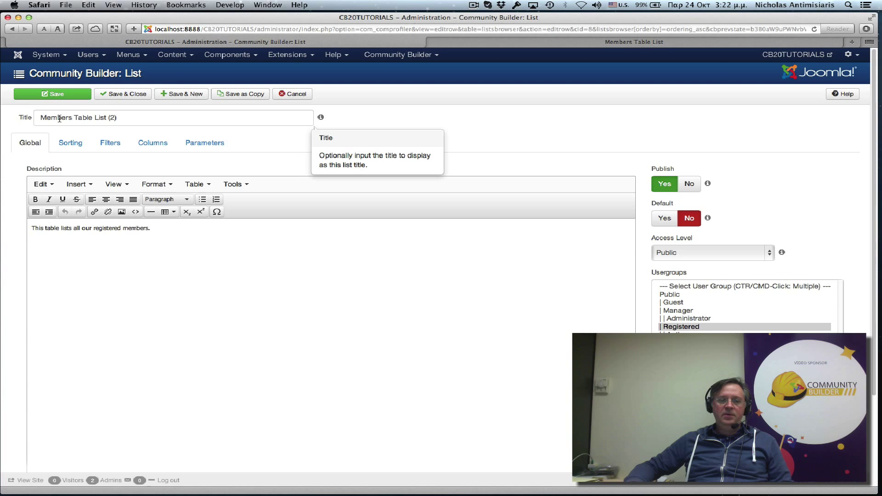
{"action": "left_click", "coordinate": [41, 118]}
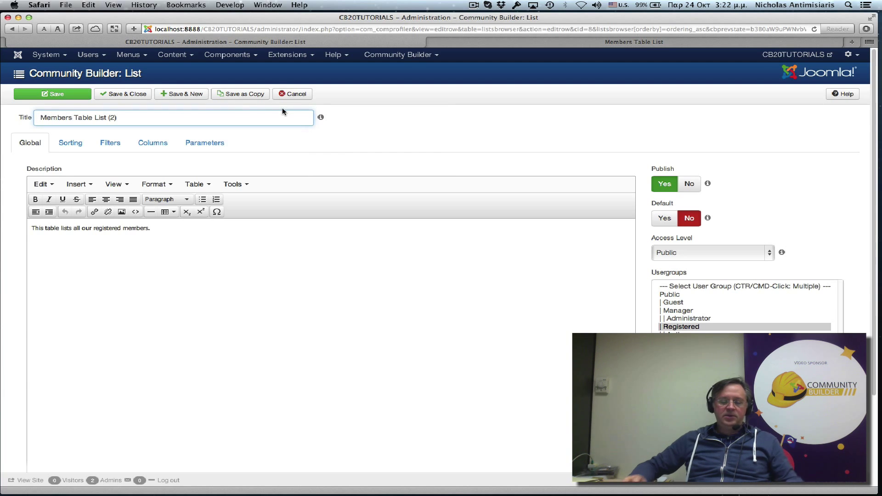
{"action": "type", "text": "Gr"}
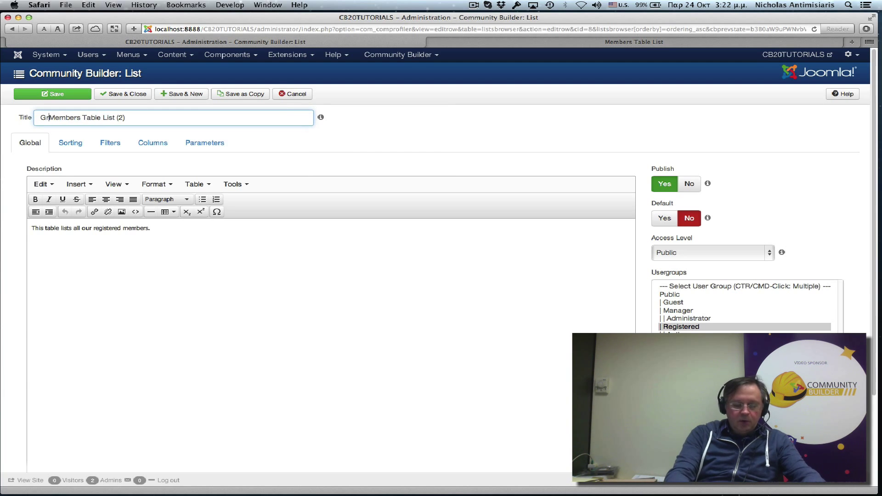
{"action": "type", "text": "id"}
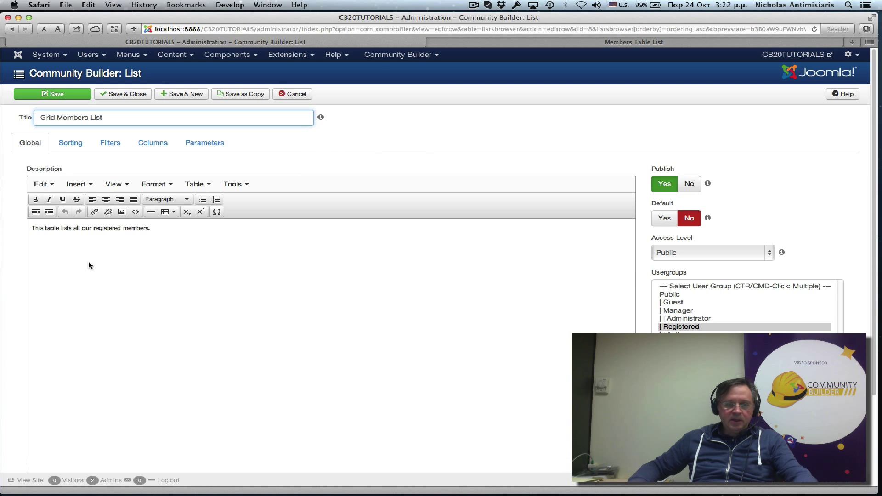
{"action": "double_click", "coordinate": [54, 229]}
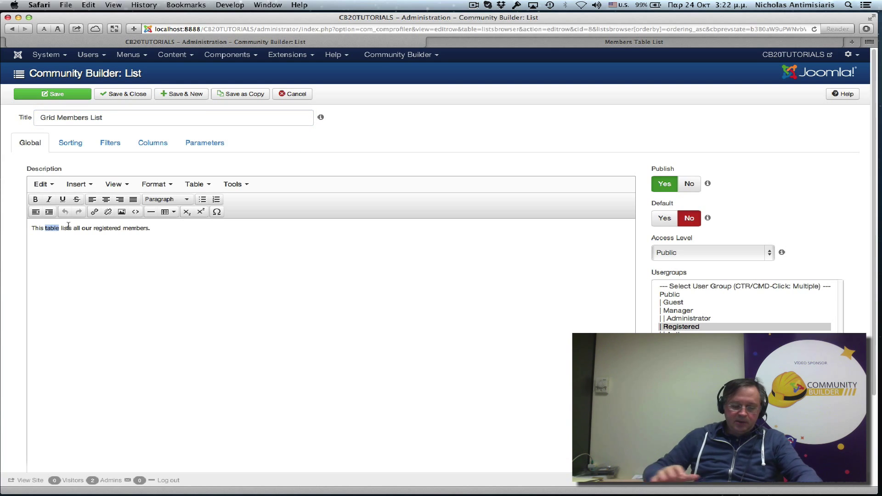
{"action": "type", "text": "grid"}
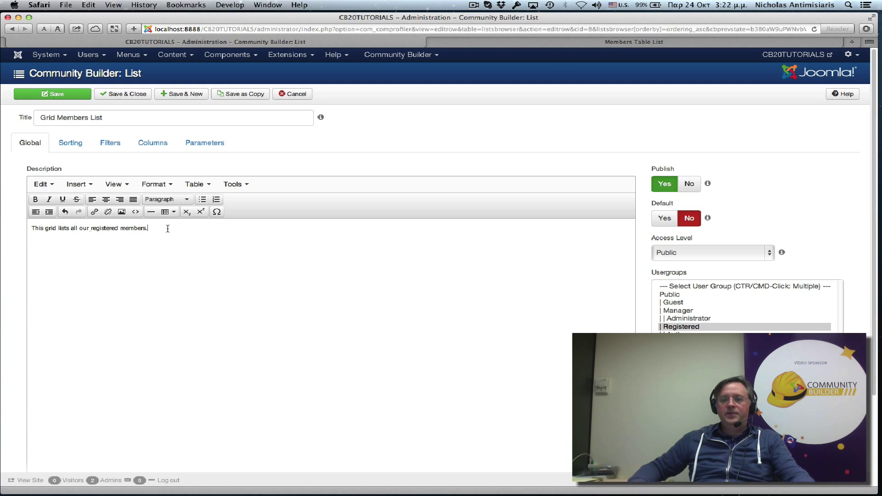
Step: Review the Sorting, Filtering and Columns settings, then remove the Dates column group
{"action": "left_click", "coordinate": [66, 145]}
{"action": "left_click", "coordinate": [111, 145]}
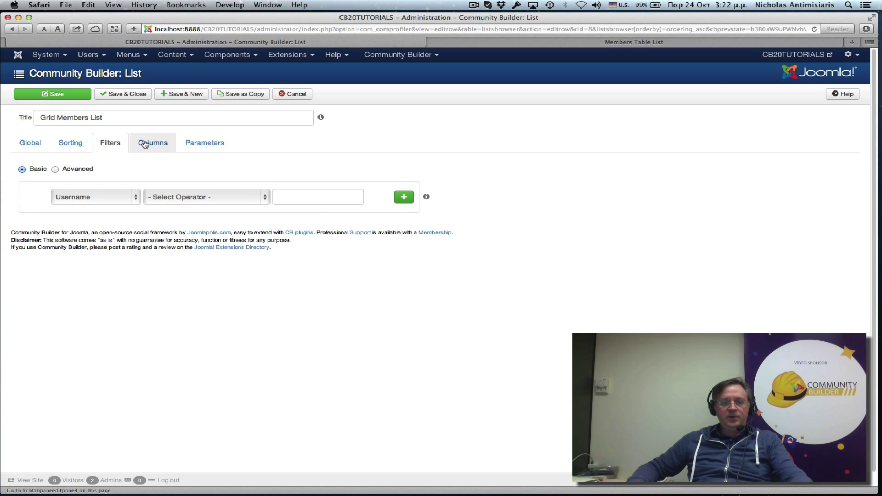
{"action": "left_click", "coordinate": [152, 143]}
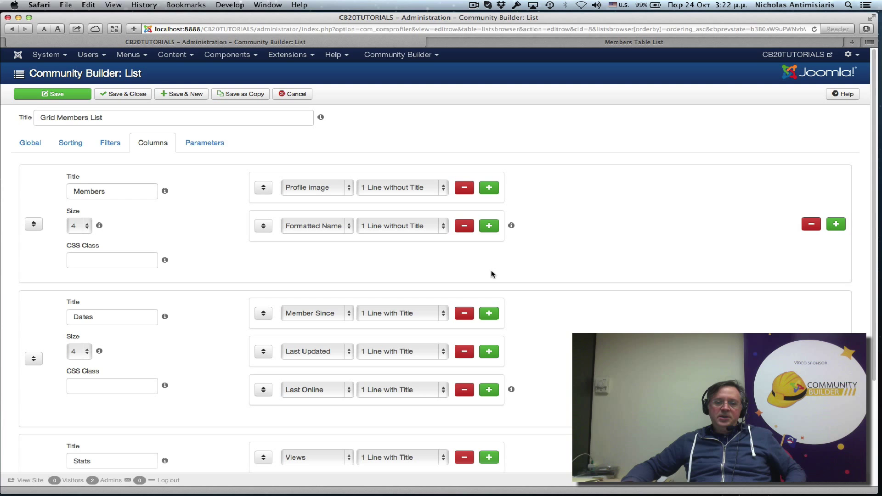
{"action": "scroll", "coordinate": [489, 272], "scroll_direction": "down", "scroll_amount": 1}
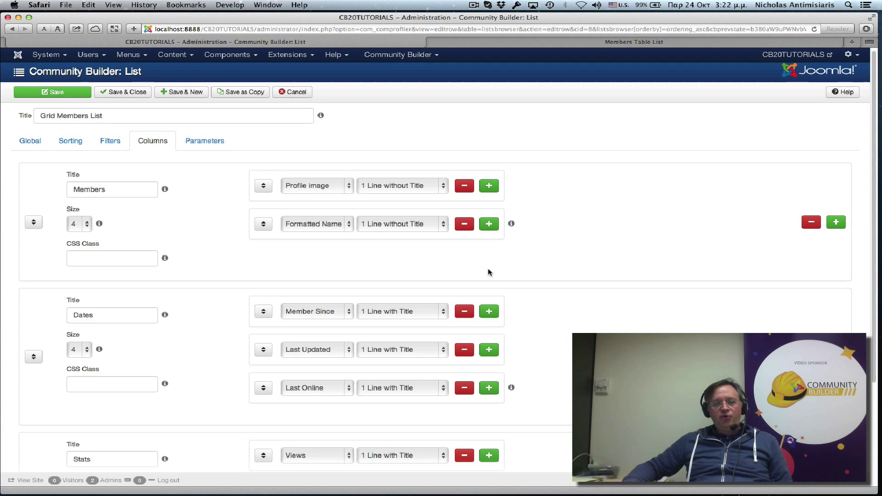
{"action": "scroll", "coordinate": [489, 273], "scroll_direction": "down", "scroll_amount": 3}
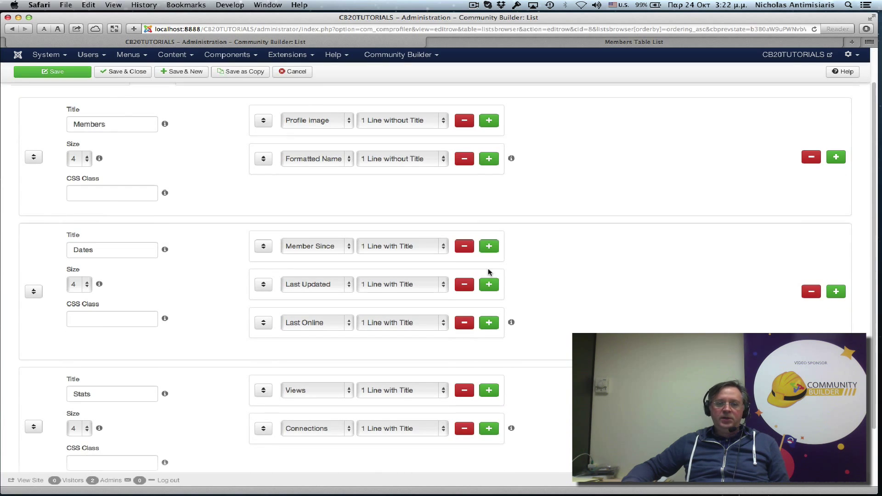
{"action": "scroll", "coordinate": [490, 273], "scroll_direction": "down", "scroll_amount": 2}
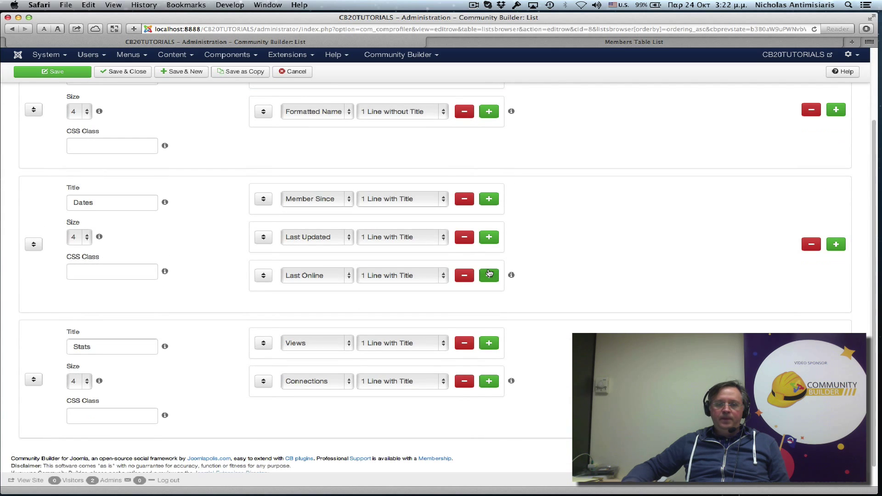
{"action": "scroll", "coordinate": [514, 294], "scroll_direction": "up", "scroll_amount": 1}
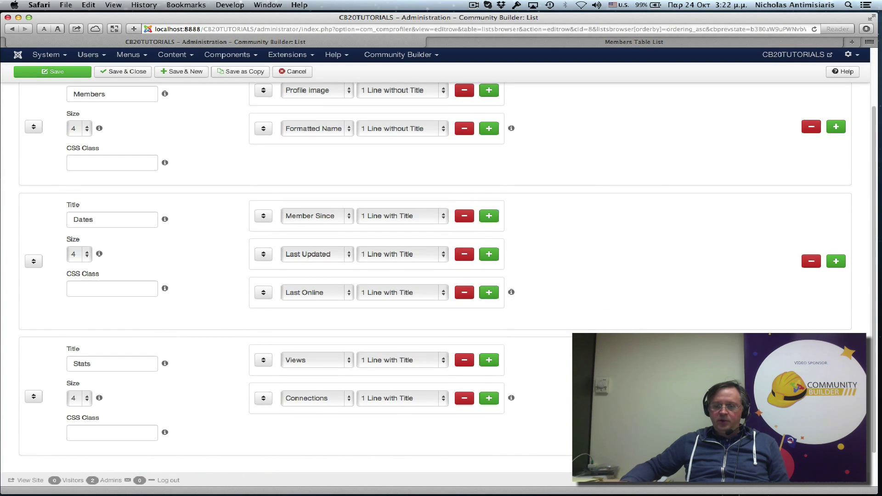
{"action": "scroll", "coordinate": [514, 294], "scroll_direction": "up", "scroll_amount": 4}
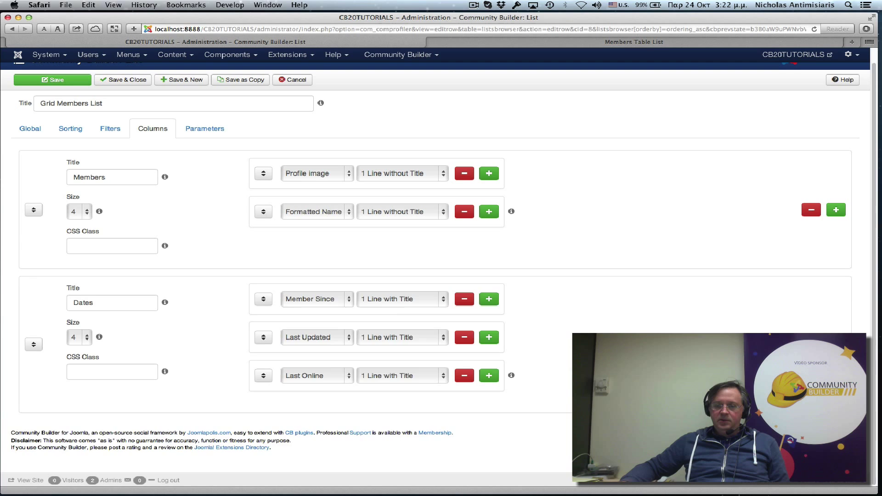
{"action": "left_click", "coordinate": [811, 344]}
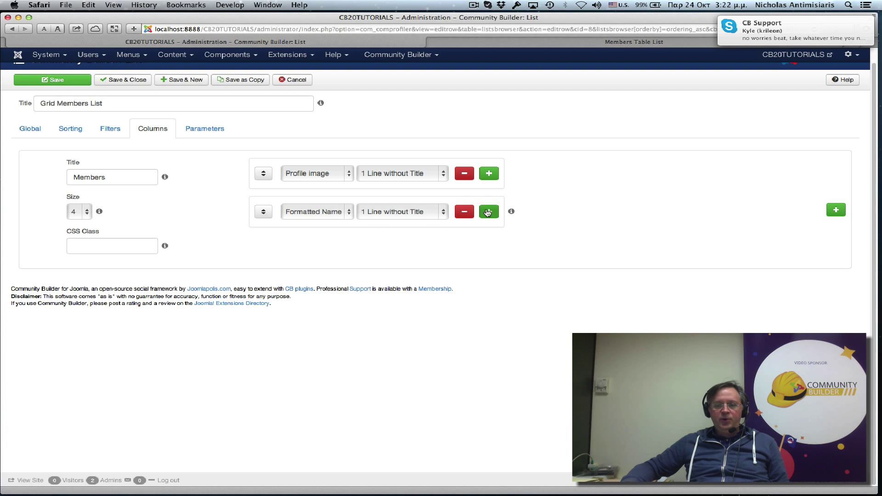
Step: Add an Online Status row on one line without title to the Members column, then save
{"action": "left_click", "coordinate": [489, 211]}
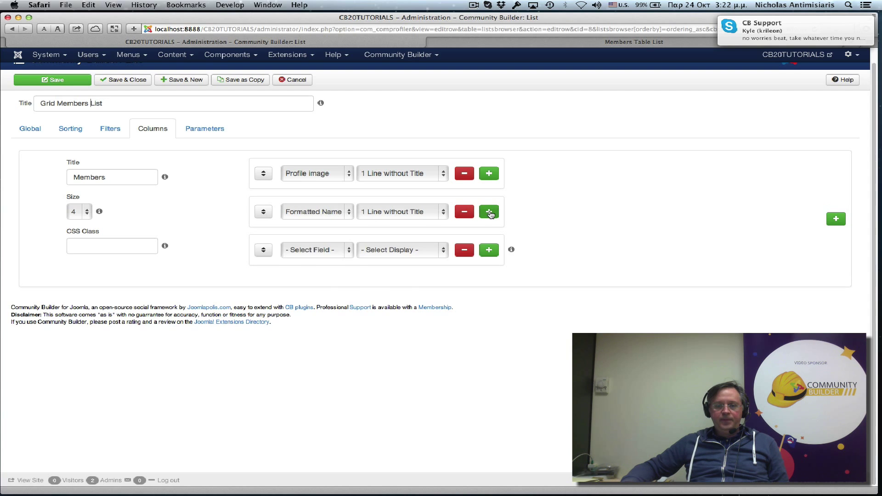
{"action": "left_click", "coordinate": [344, 250]}
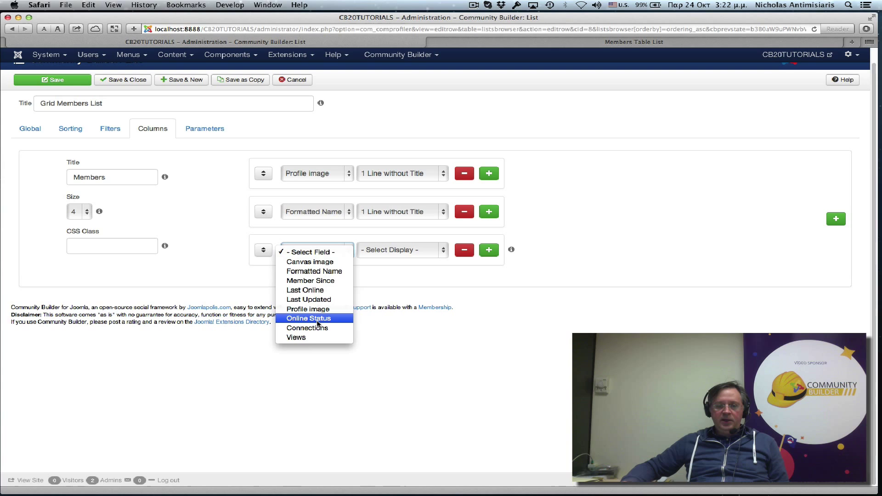
{"action": "left_click", "coordinate": [343, 318]}
{"action": "left_click", "coordinate": [410, 250]}
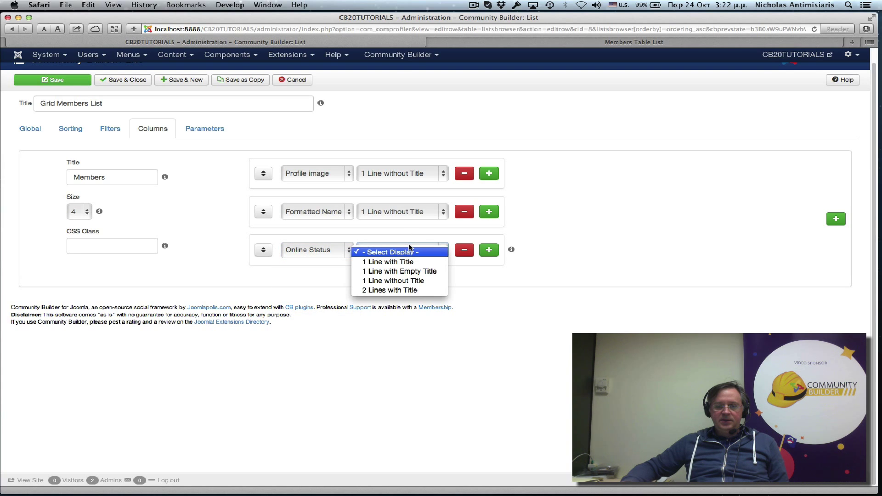
{"action": "left_click", "coordinate": [413, 281]}
{"action": "left_click", "coordinate": [553, 255]}
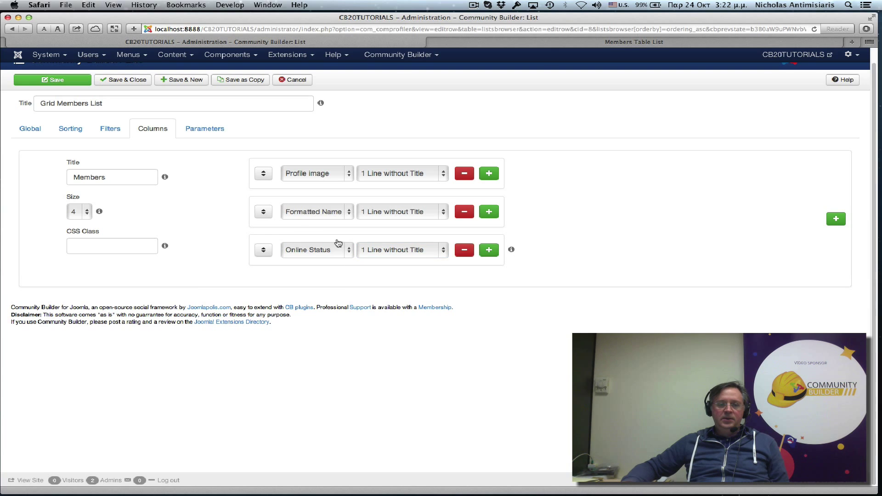
{"action": "left_click", "coordinate": [70, 86]}
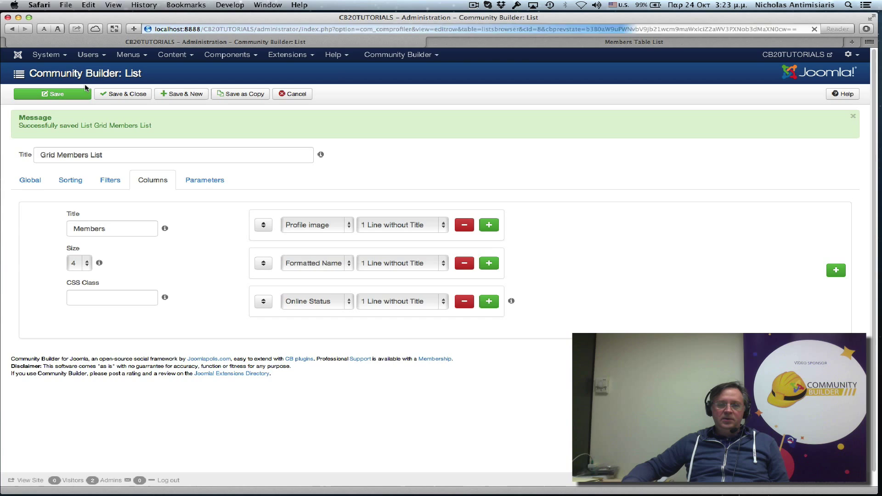
Step: Select Grid Members List on the front-end CB User Lists page and scroll through the 8 members
{"action": "left_click", "coordinate": [476, 42]}
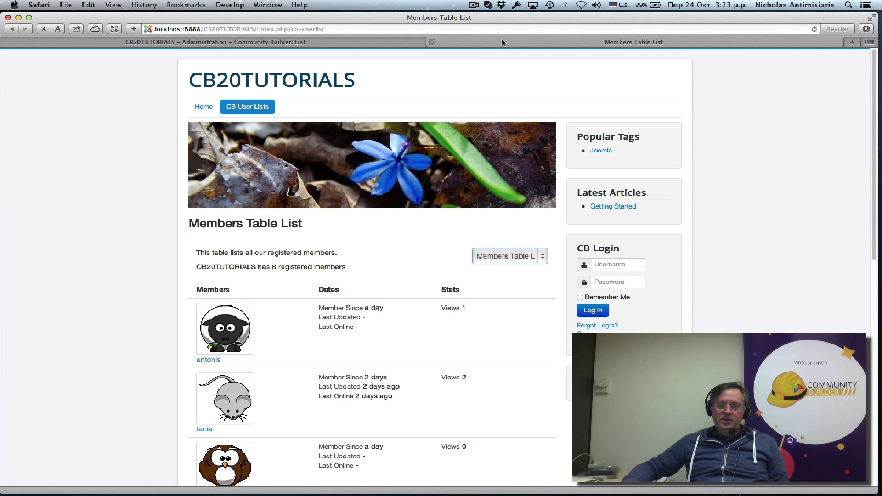
{"action": "left_click", "coordinate": [248, 110]}
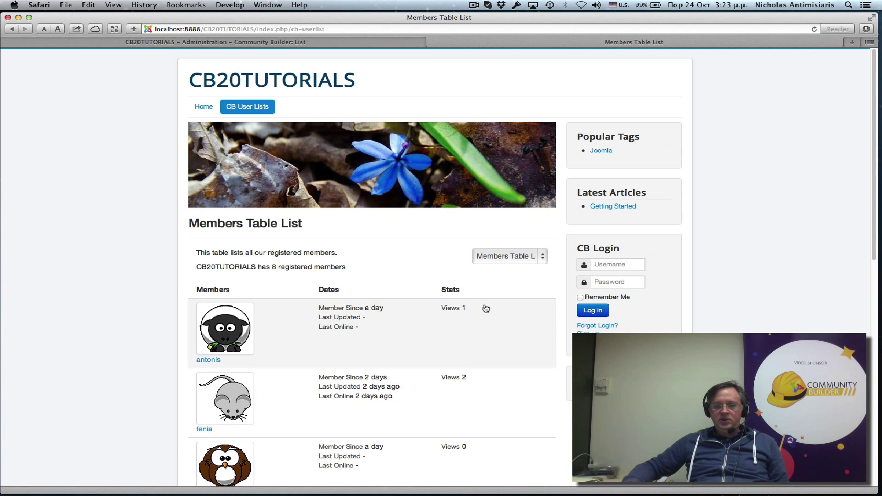
{"action": "left_click", "coordinate": [542, 260]}
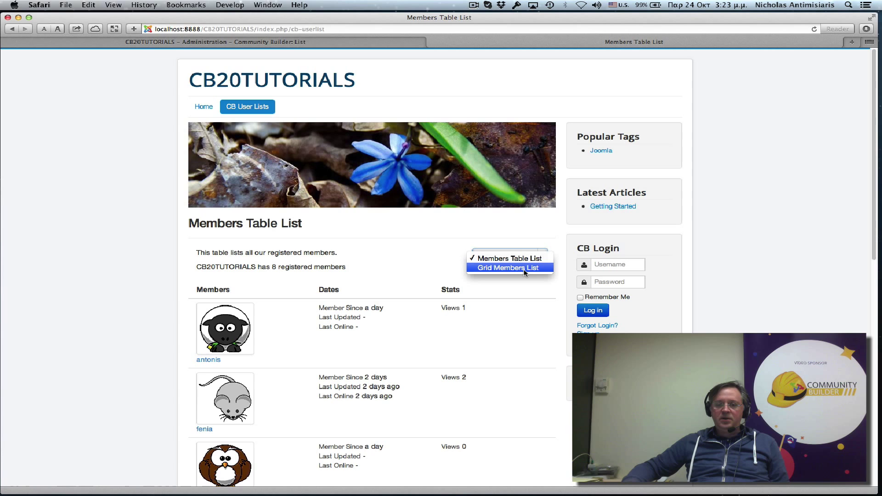
{"action": "left_click", "coordinate": [524, 268]}
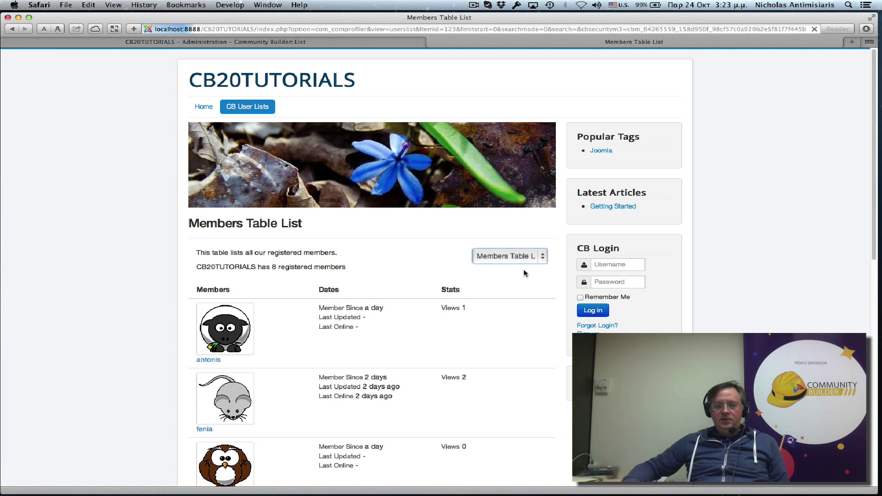
{"action": "scroll", "coordinate": [420, 365], "scroll_direction": "down", "scroll_amount": 5}
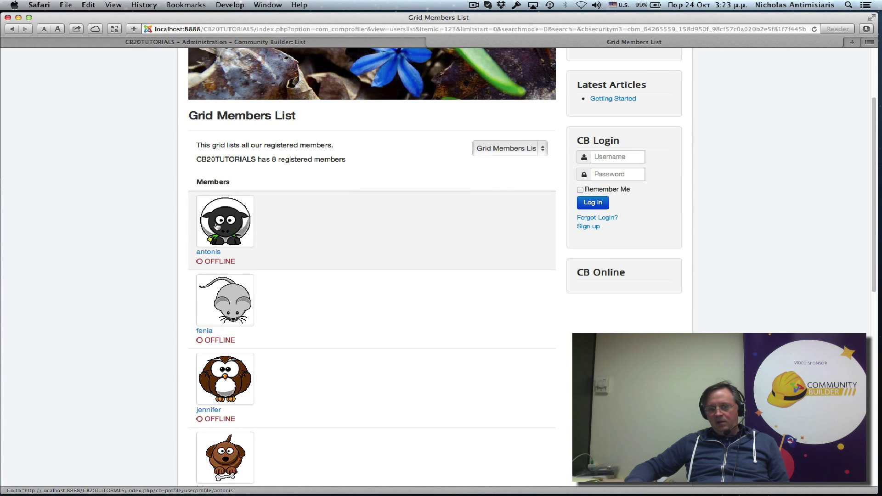
{"action": "scroll", "coordinate": [342, 299], "scroll_direction": "down", "scroll_amount": 20}
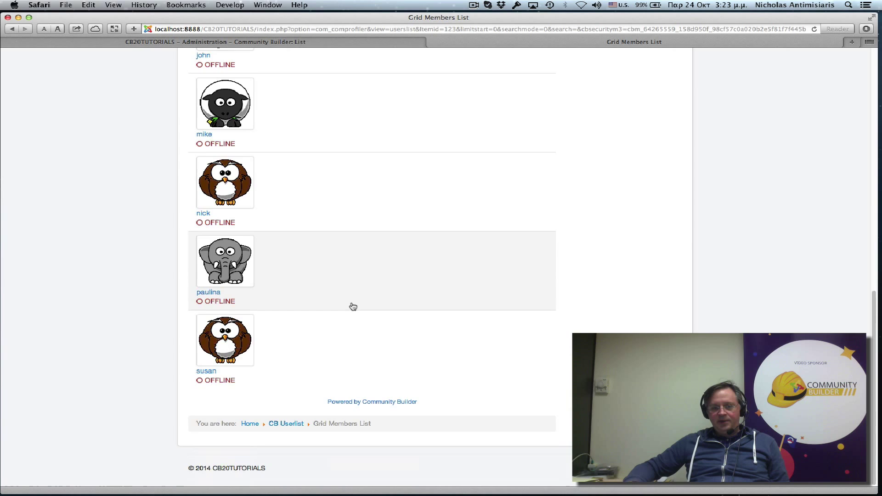
{"action": "scroll", "coordinate": [353, 306], "scroll_direction": "up", "scroll_amount": 20}
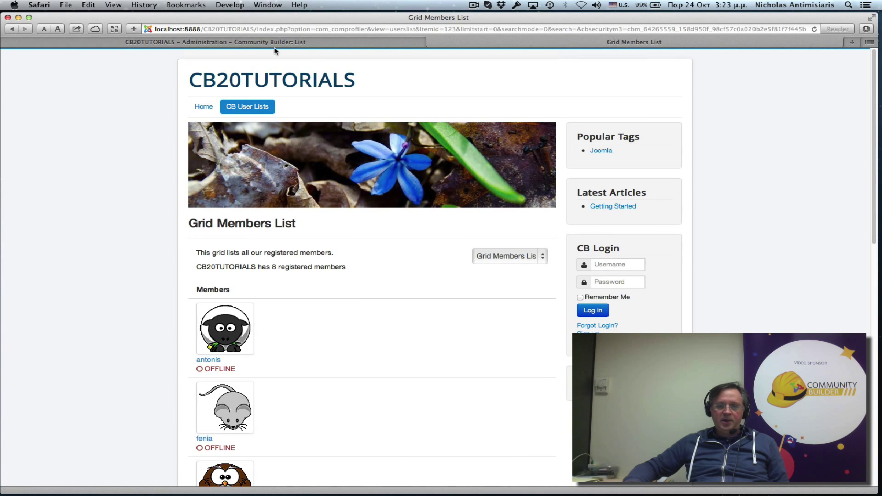
Step: Turn on Use Grid Layout (200 by 200) in the list's Display parameters and save
{"action": "left_click", "coordinate": [274, 43]}
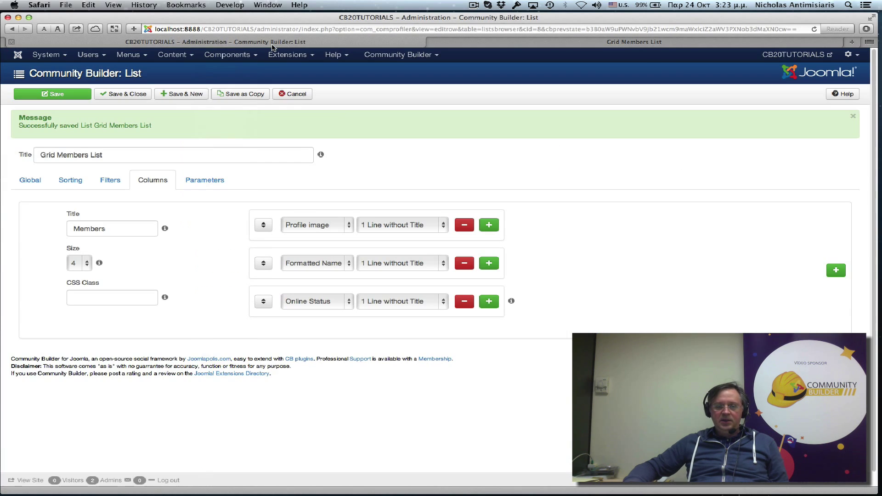
{"action": "left_click", "coordinate": [208, 184]}
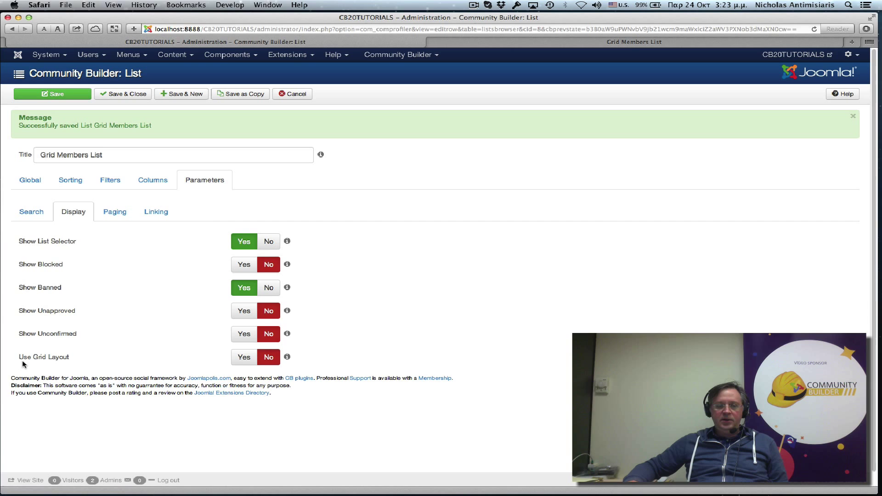
{"action": "left_click", "coordinate": [245, 358]}
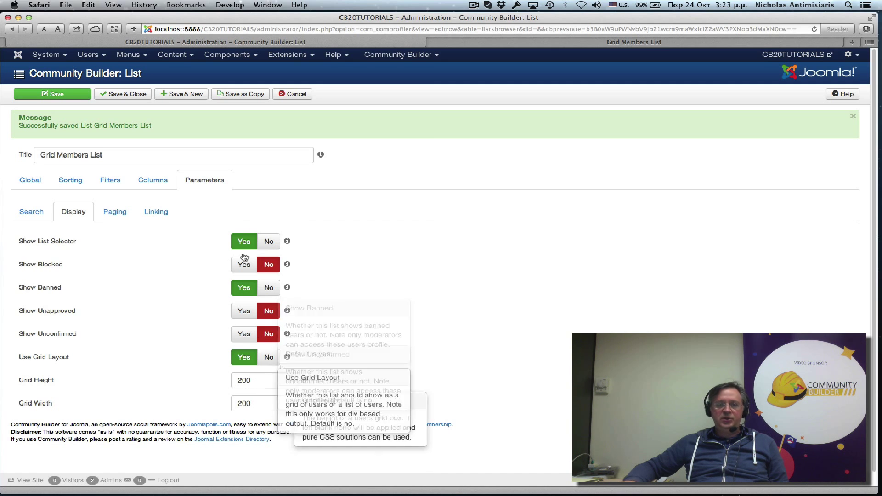
{"action": "left_click", "coordinate": [74, 95]}
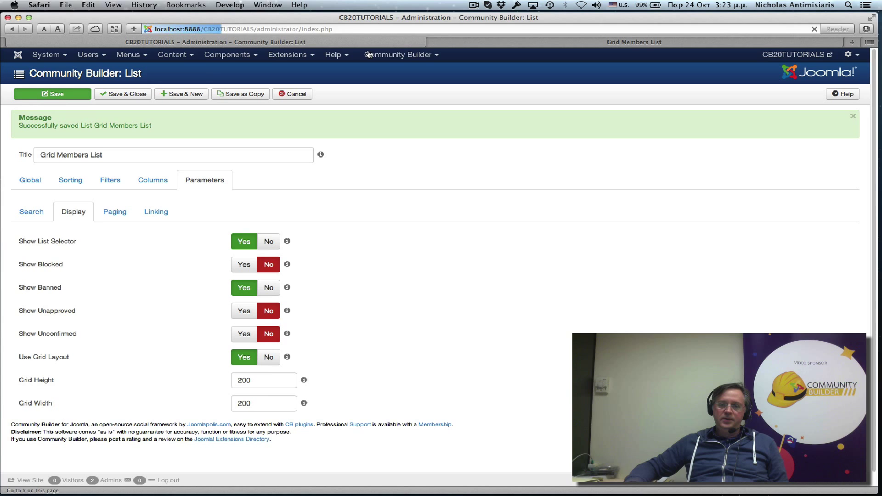
{"action": "left_click", "coordinate": [471, 45]}
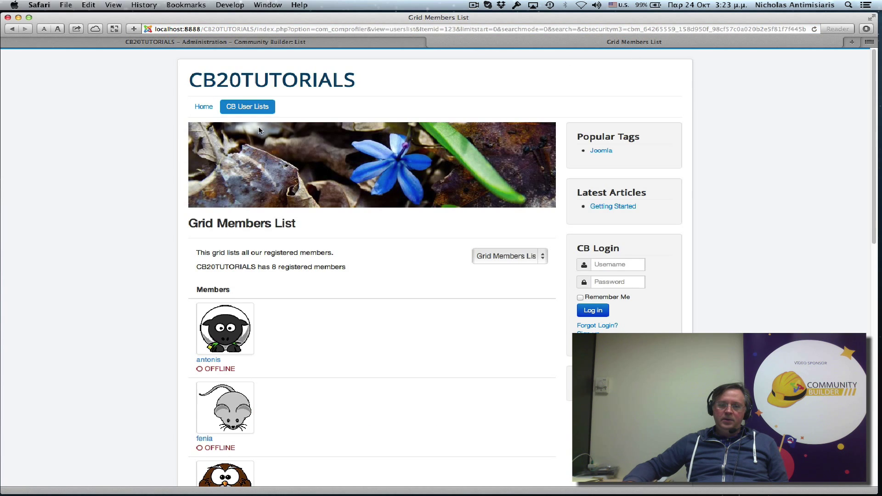
Step: Reload Grid Members List on the front end and scroll through the three-column member card grid
{"action": "left_click", "coordinate": [251, 112]}
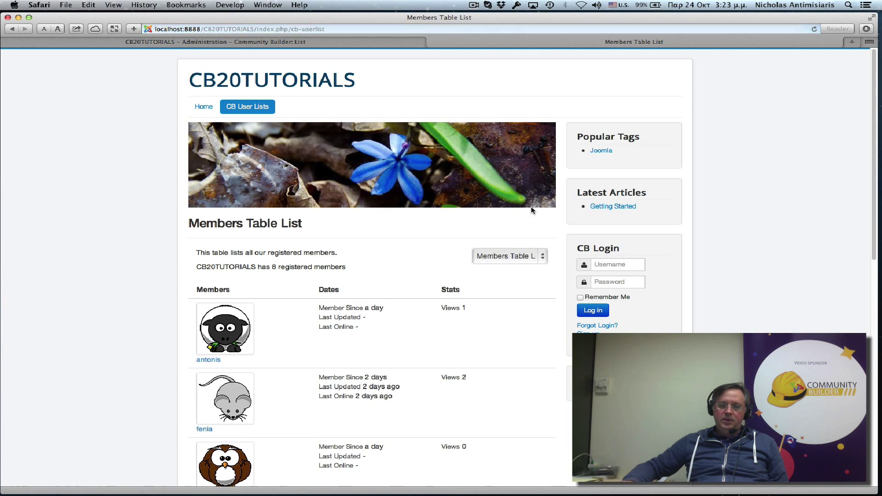
{"action": "left_click", "coordinate": [534, 256]}
{"action": "left_click", "coordinate": [525, 271]}
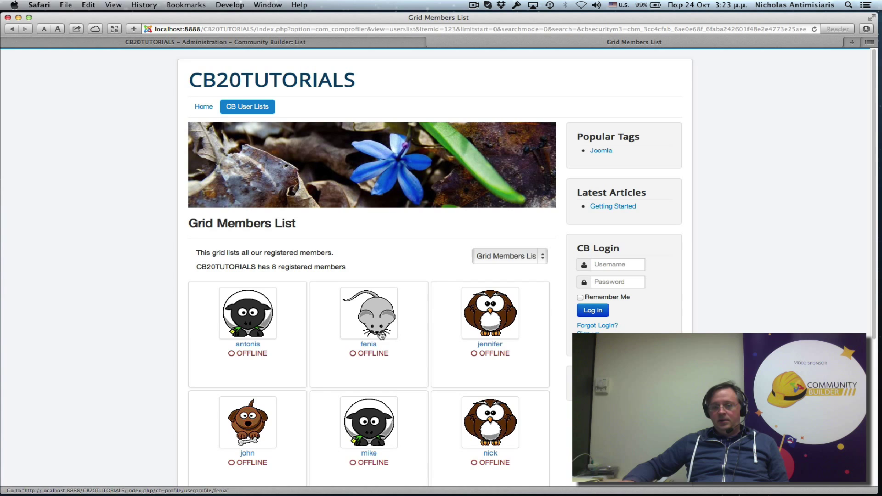
{"action": "scroll", "coordinate": [413, 332], "scroll_direction": "down", "scroll_amount": 2}
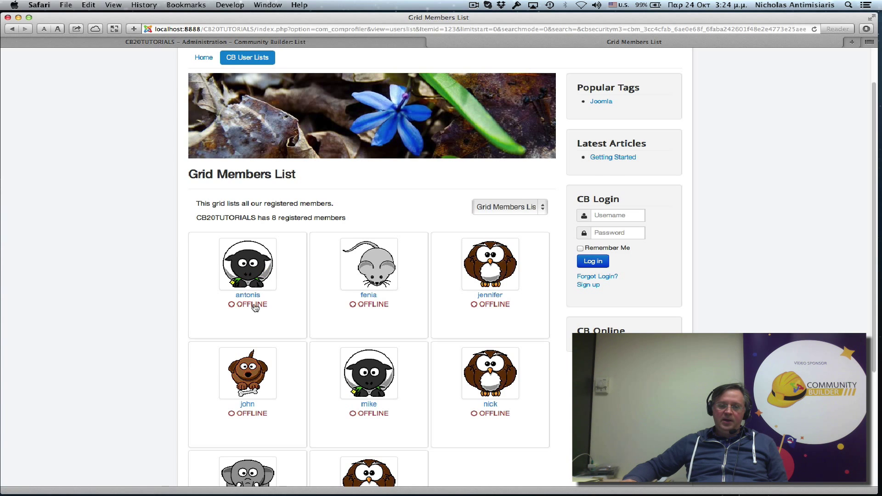
{"action": "scroll", "coordinate": [356, 311], "scroll_direction": "down", "scroll_amount": 3}
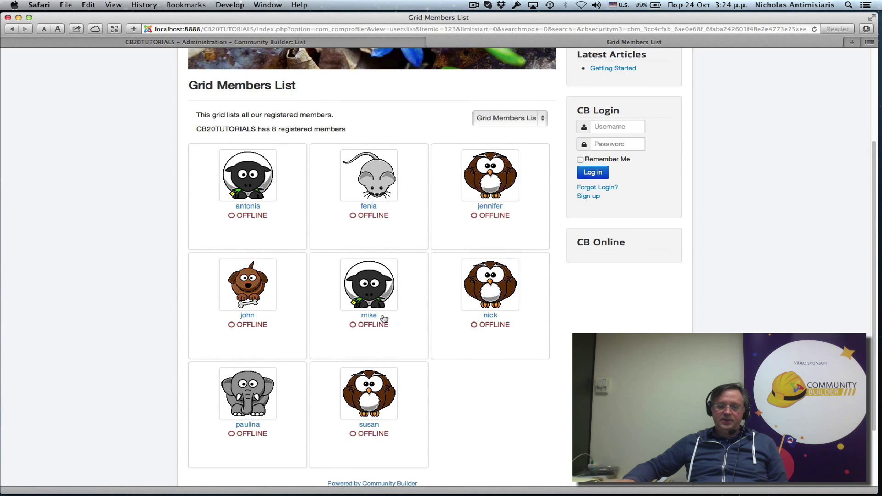
{"action": "scroll", "coordinate": [383, 318], "scroll_direction": "up", "scroll_amount": 4}
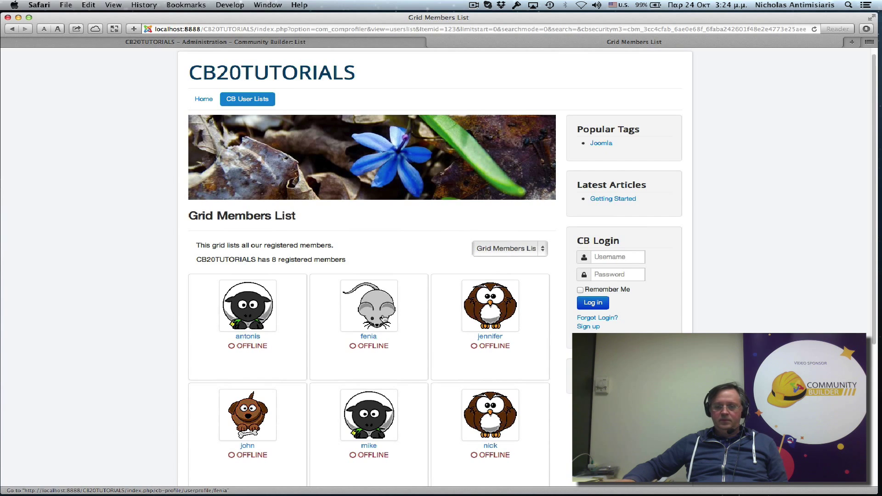
{"action": "scroll", "coordinate": [383, 318], "scroll_direction": "up", "scroll_amount": 1}
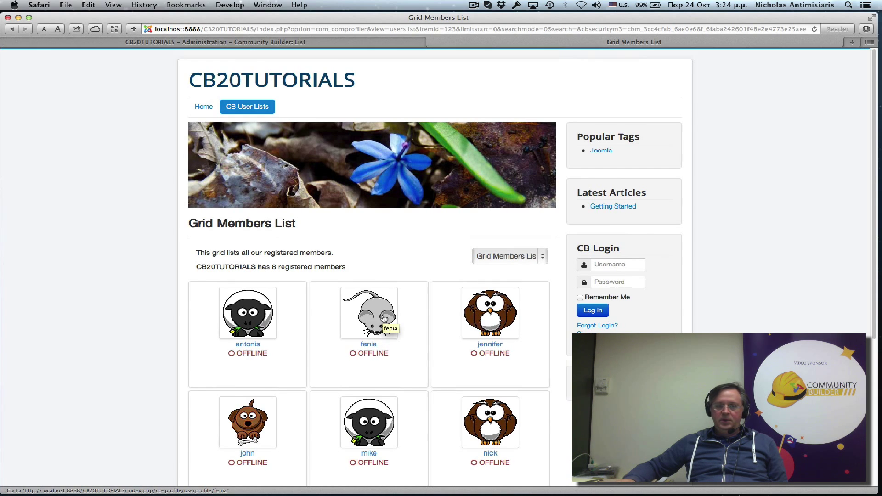
Step: Cancel out of the editor, copy Grid Members List, and open Grid Members List (2)
{"action": "left_click", "coordinate": [245, 42]}
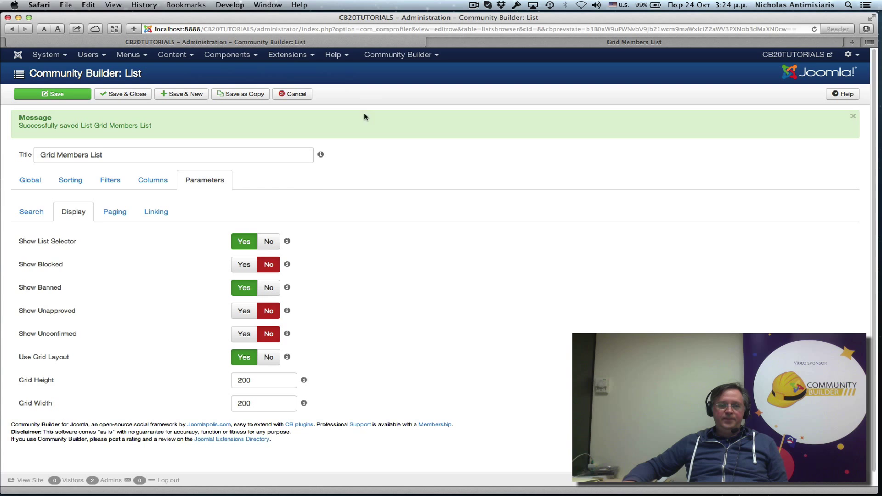
{"action": "left_click", "coordinate": [282, 94]}
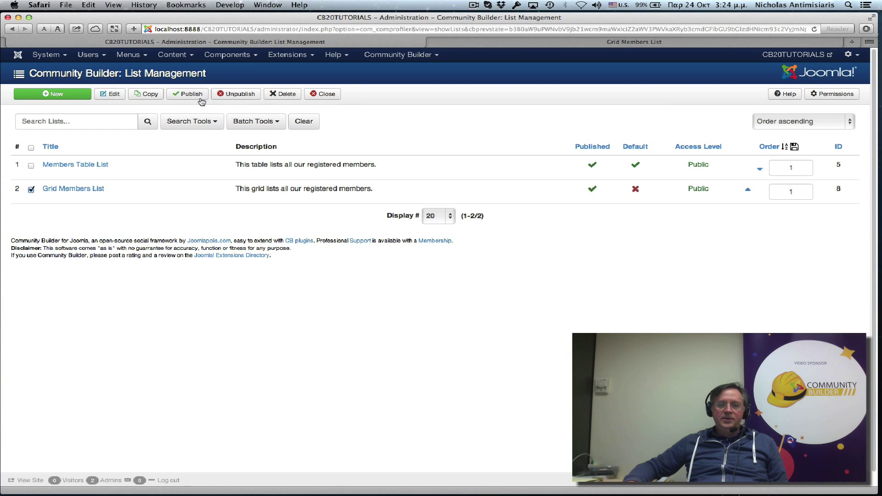
{"action": "left_click", "coordinate": [148, 94]}
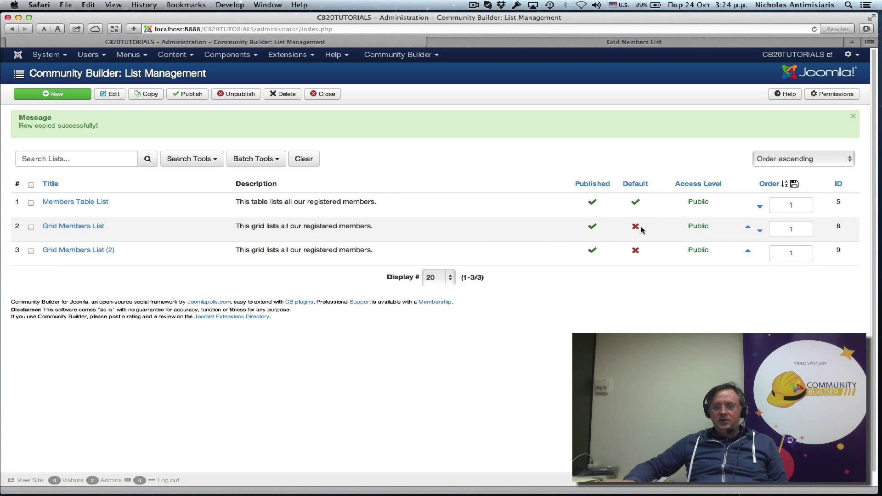
{"action": "left_click", "coordinate": [86, 252]}
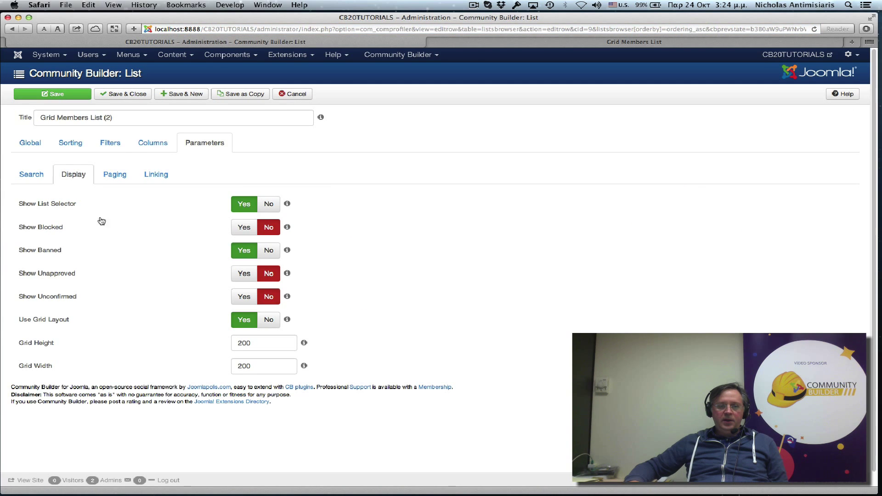
Step: Rename the copy 'Grid Canvas Members List' and insert 'canvas' after 'grid' in its description
{"action": "left_click", "coordinate": [31, 144]}
{"action": "mouse_move", "coordinate": [50, 117]}
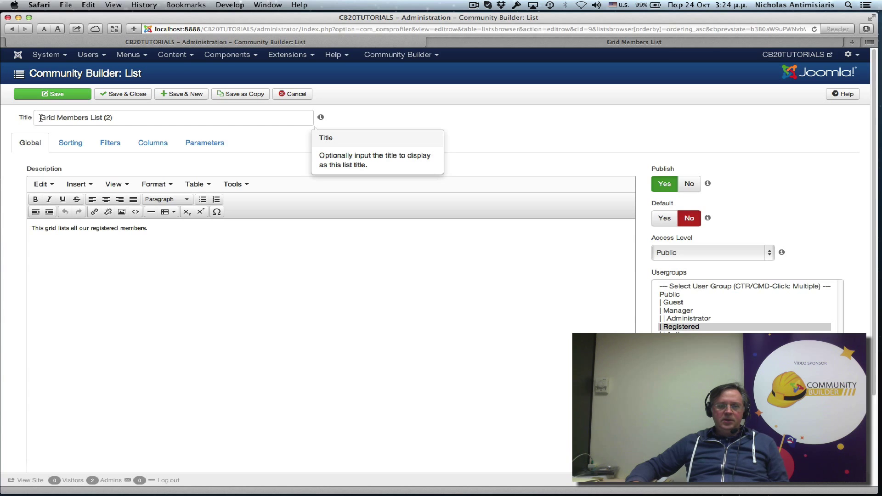
{"action": "left_click", "coordinate": [128, 115]}
{"action": "key", "text": "BackSpace"}
{"action": "key", "text": "BackSpace"}
{"action": "key", "text": "BackSpace"}
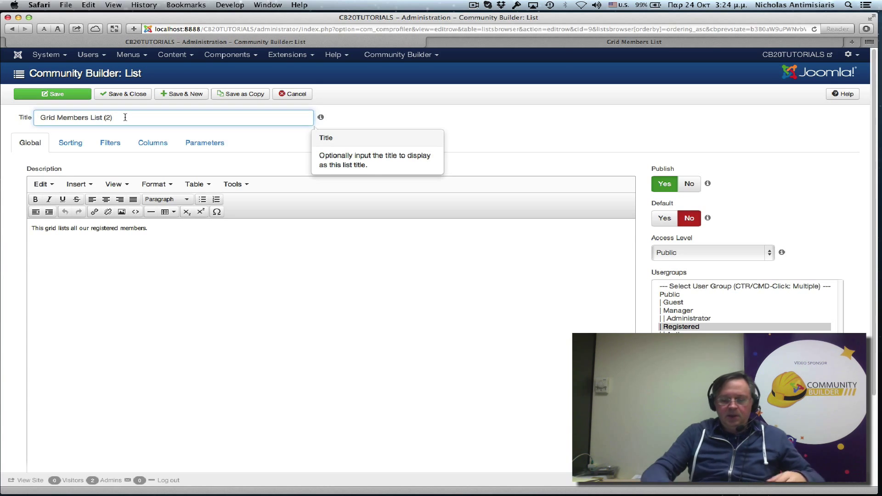
{"action": "key", "text": "BackSpace"}
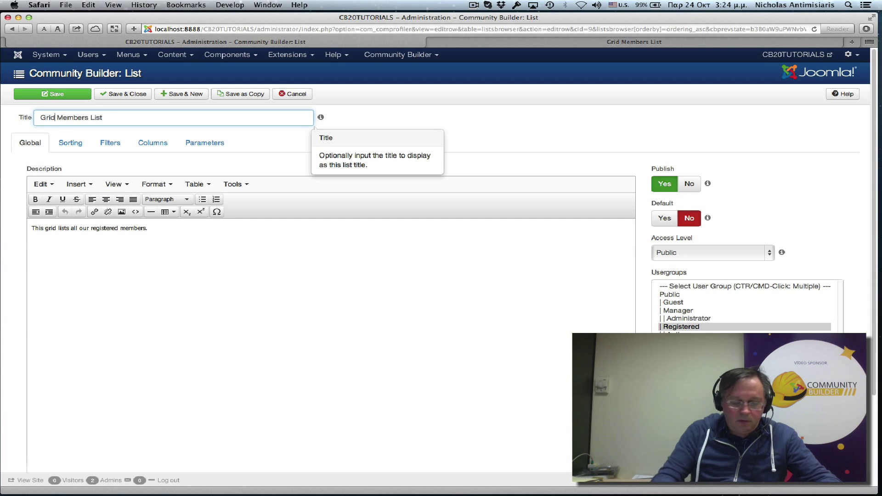
{"action": "type", "text": "Canvas"}
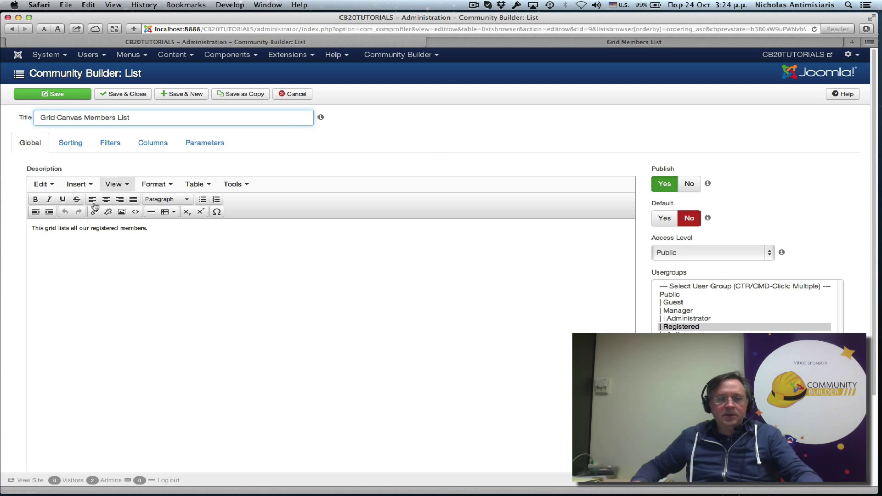
{"action": "left_click", "coordinate": [56, 228]}
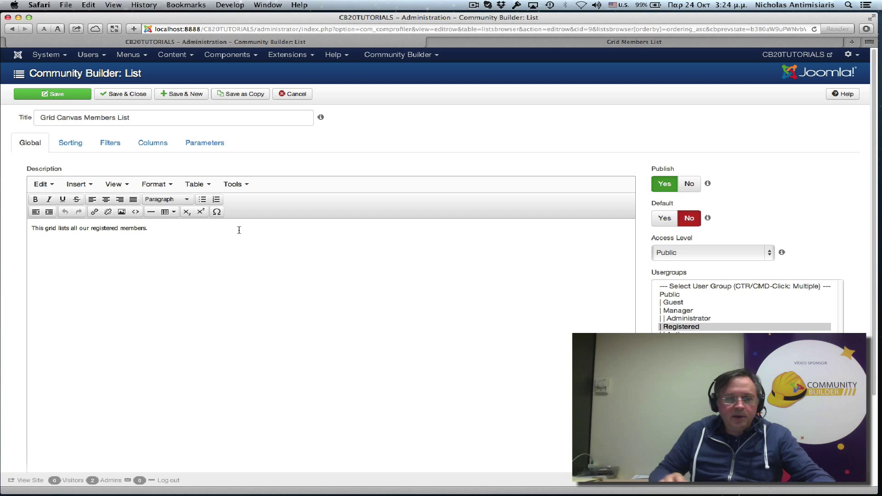
{"action": "type", "text": "canvas"}
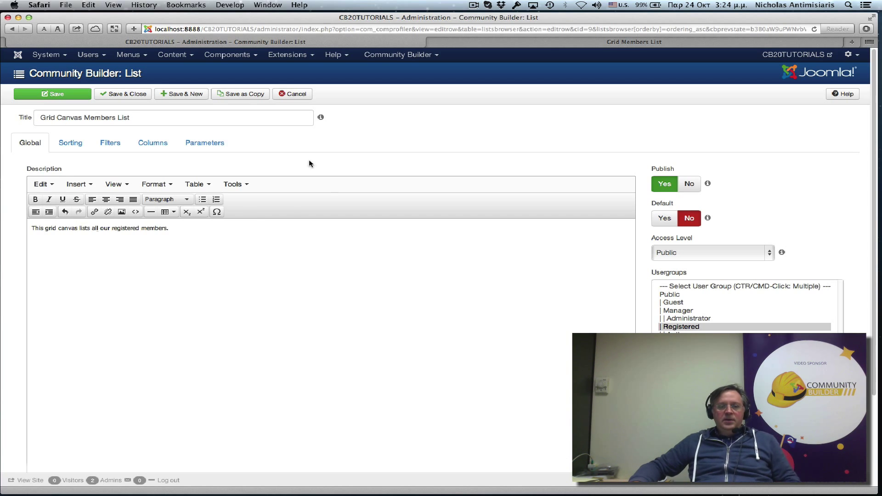
Step: Add a Canvas image row on one line without title below Profile image, then save
{"action": "left_click", "coordinate": [145, 146]}
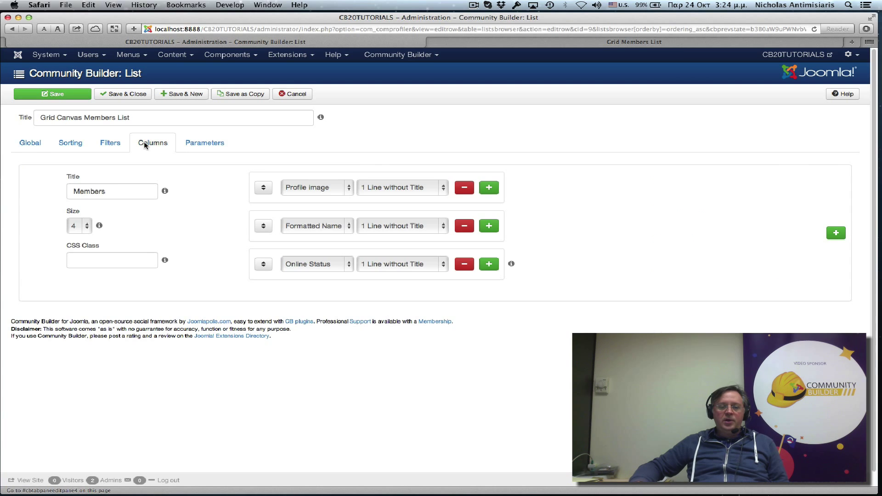
{"action": "left_click", "coordinate": [488, 188]}
{"action": "left_click", "coordinate": [342, 229]}
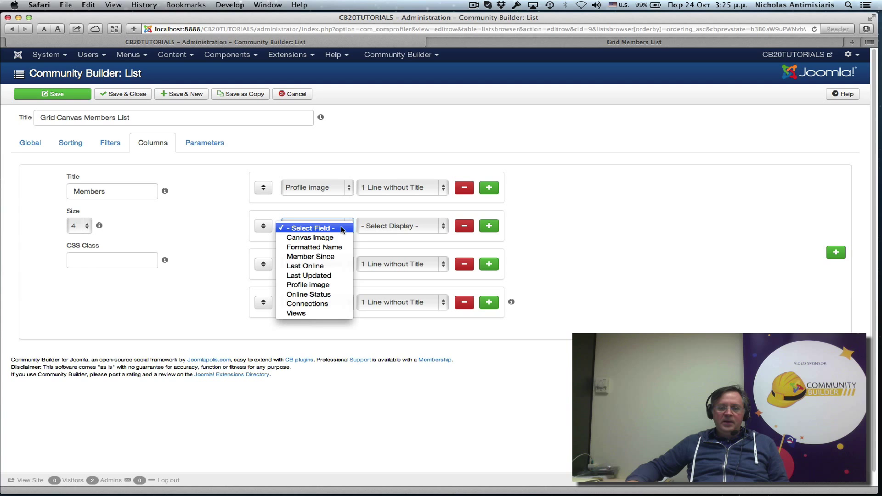
{"action": "left_click", "coordinate": [329, 239]}
{"action": "left_click", "coordinate": [399, 226]}
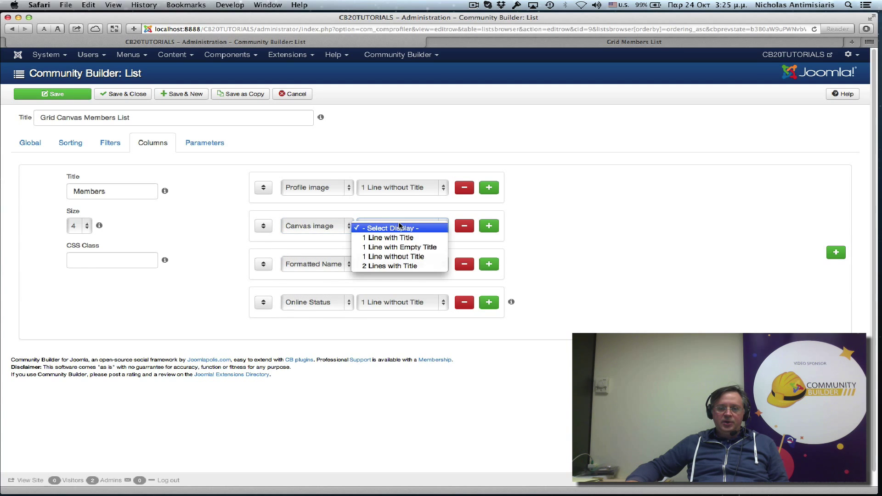
{"action": "left_click", "coordinate": [405, 257]}
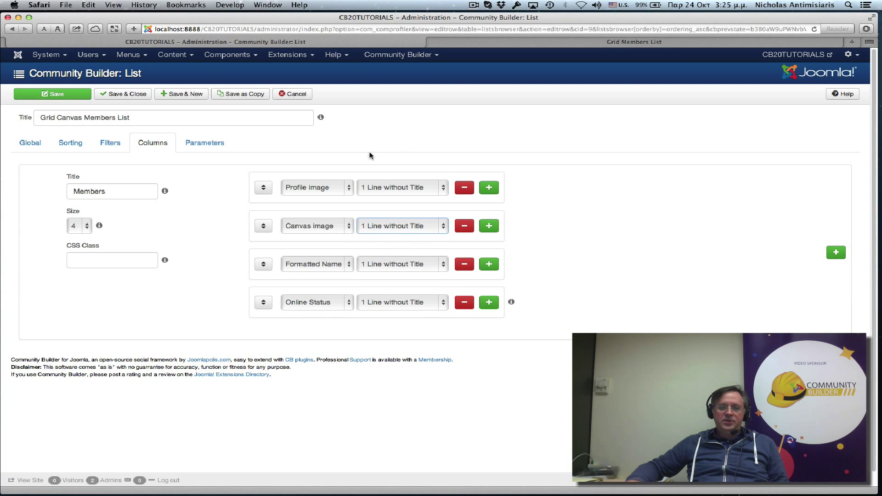
{"action": "left_click", "coordinate": [56, 94]}
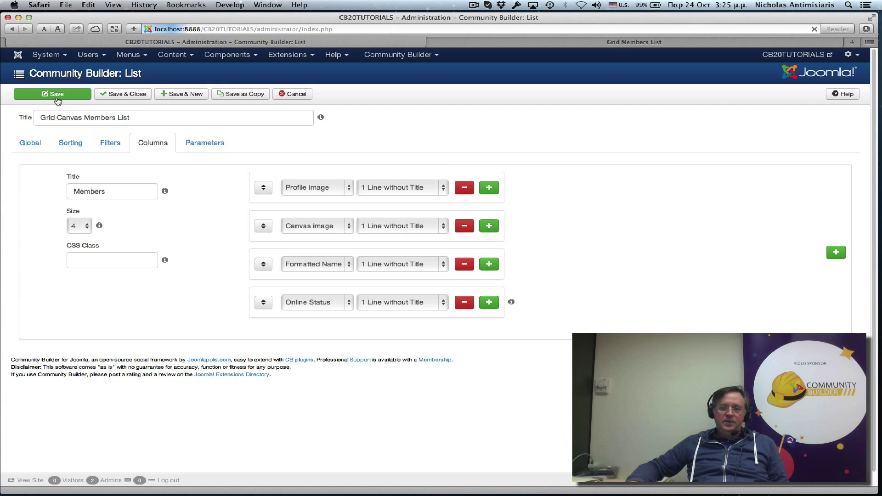
Step: On the site's CB User Lists page, switch to the Grid Canvas Members List and scroll through it
{"action": "left_click", "coordinate": [480, 42]}
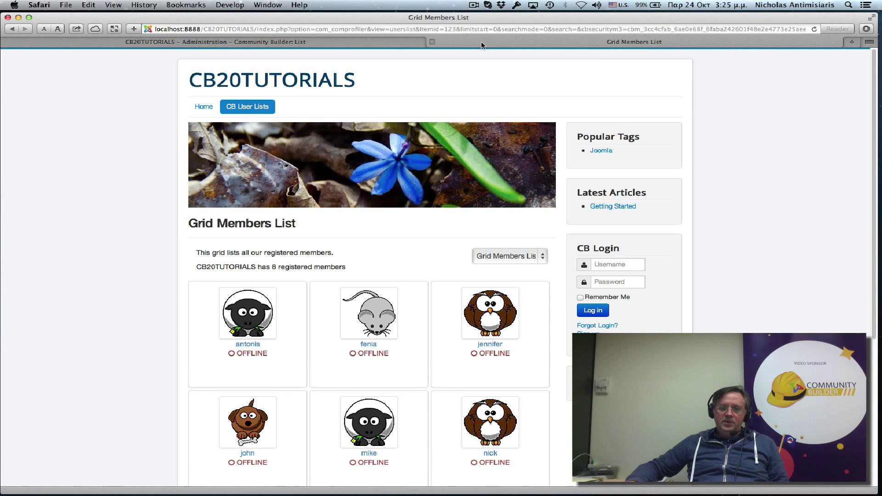
{"action": "left_click", "coordinate": [239, 108]}
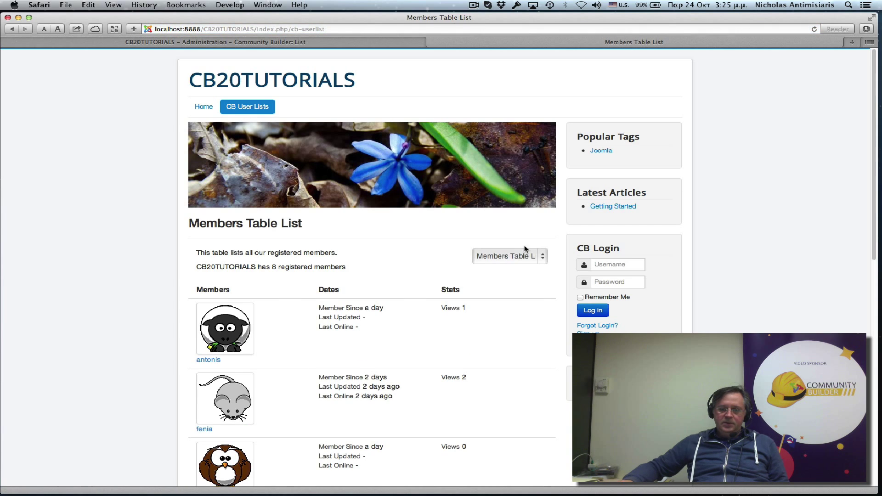
{"action": "left_click", "coordinate": [533, 260]}
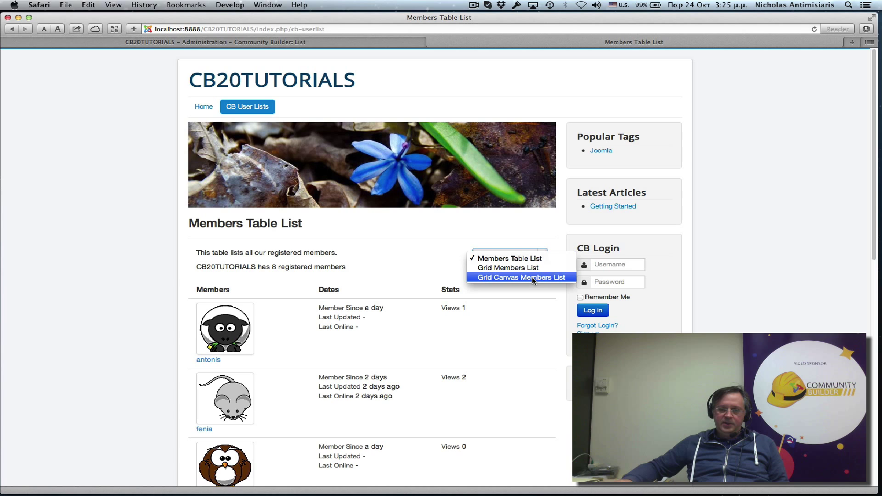
{"action": "left_click", "coordinate": [532, 278]}
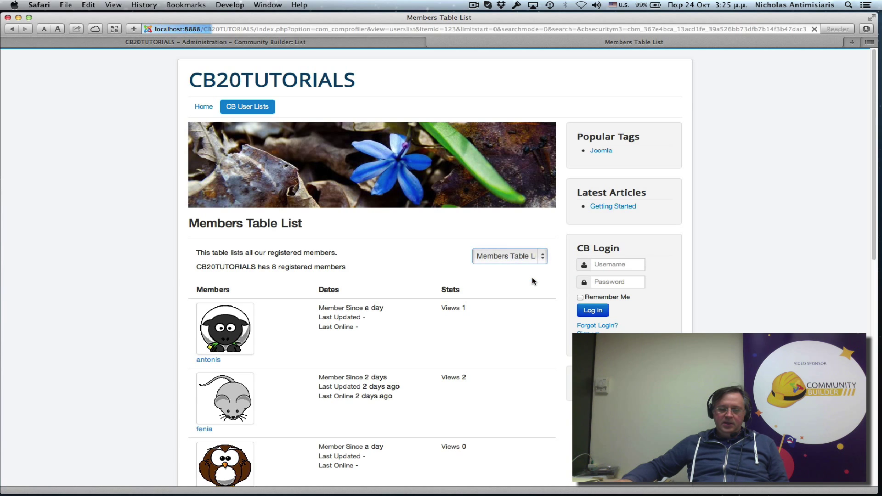
{"action": "scroll", "coordinate": [499, 266], "scroll_direction": "down", "scroll_amount": 5}
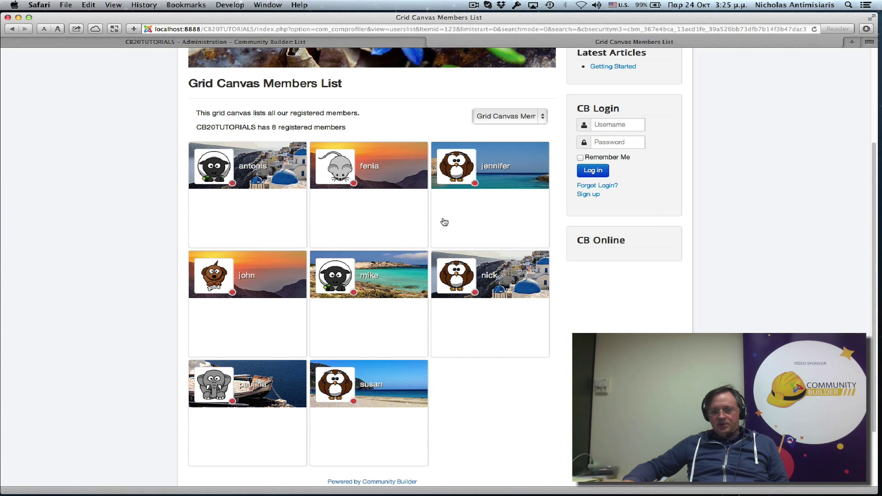
{"action": "scroll", "coordinate": [268, 205], "scroll_direction": "up", "scroll_amount": 4}
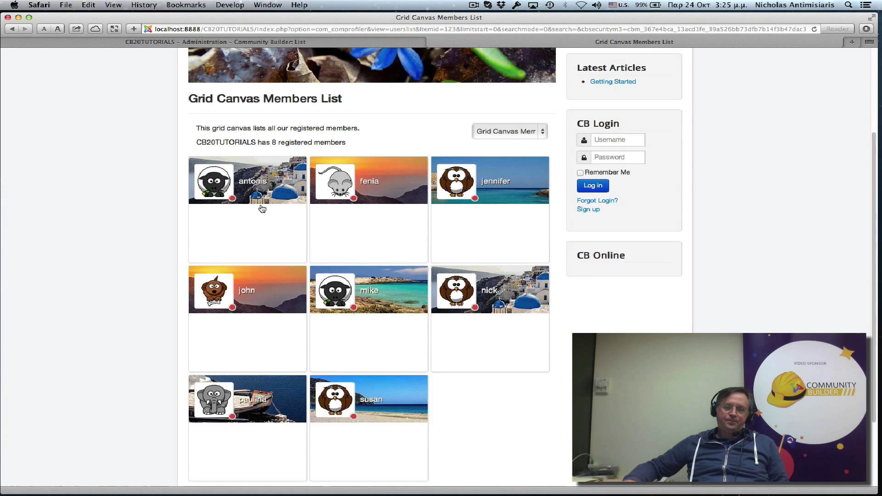
Step: In the list's Display parameters, change Grid Height from 200 to 80 and save
{"action": "left_click", "coordinate": [200, 42]}
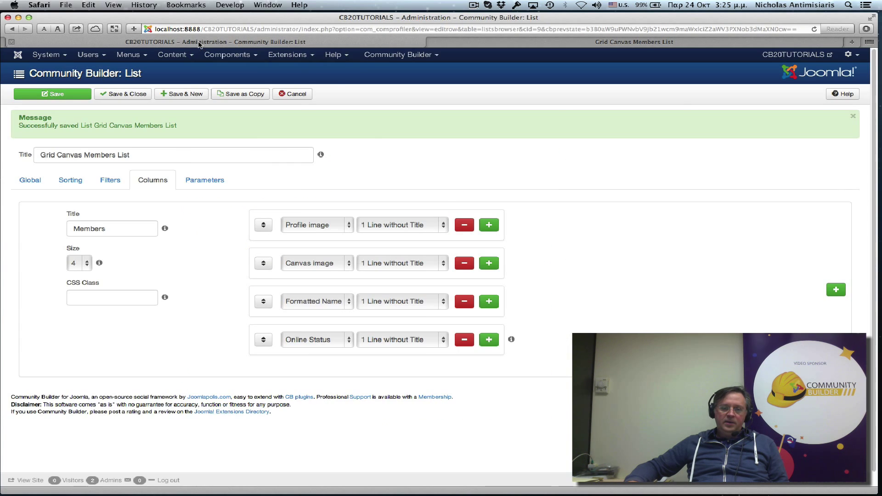
{"action": "left_click", "coordinate": [205, 179]}
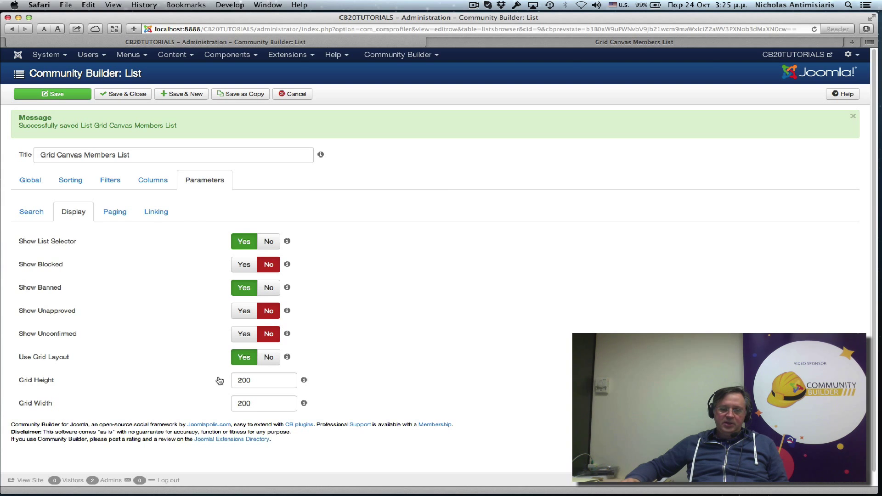
{"action": "double_click", "coordinate": [241, 381]}
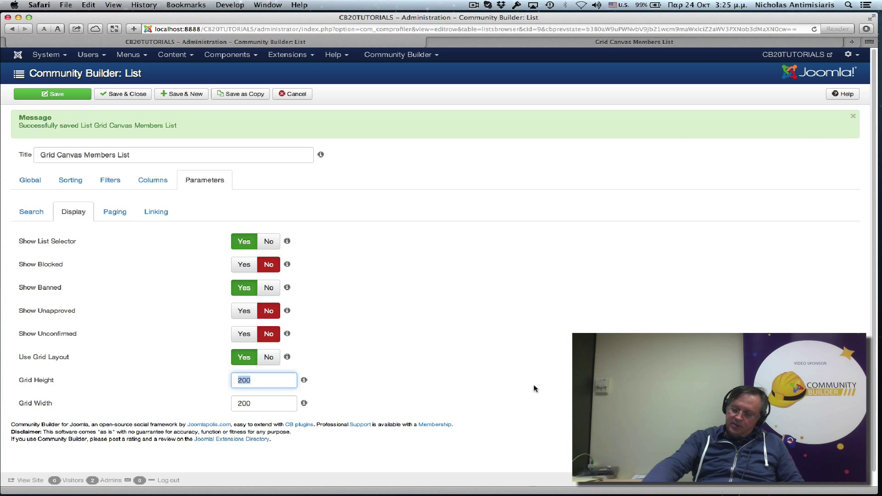
{"action": "type", "text": "80"}
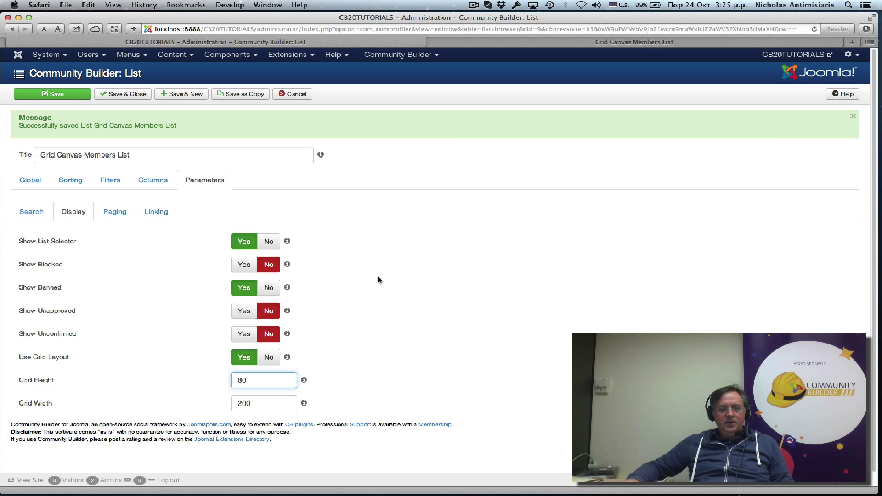
{"action": "left_click", "coordinate": [53, 94]}
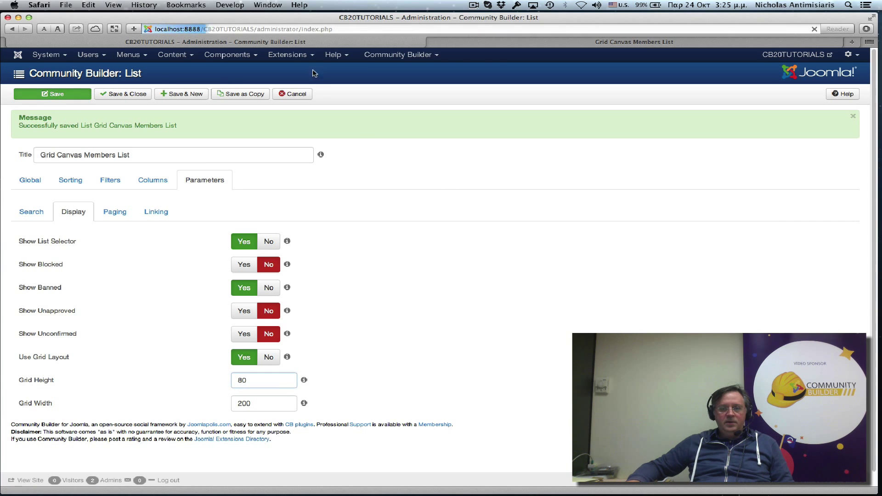
Step: Reload the front-end list, then switch to Members Table List, Grid Members List, and back to Grid Canvas Members List
{"action": "left_click", "coordinate": [500, 46]}
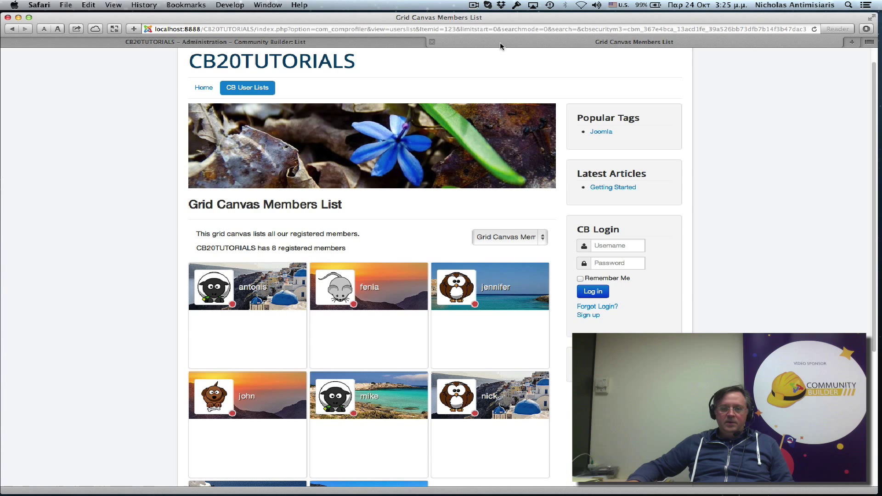
{"action": "left_click", "coordinate": [814, 29]}
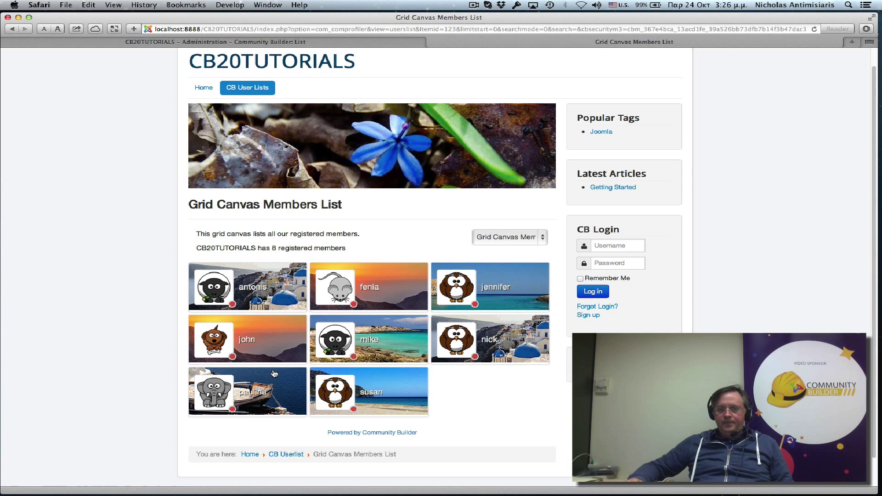
{"action": "left_click", "coordinate": [528, 237]}
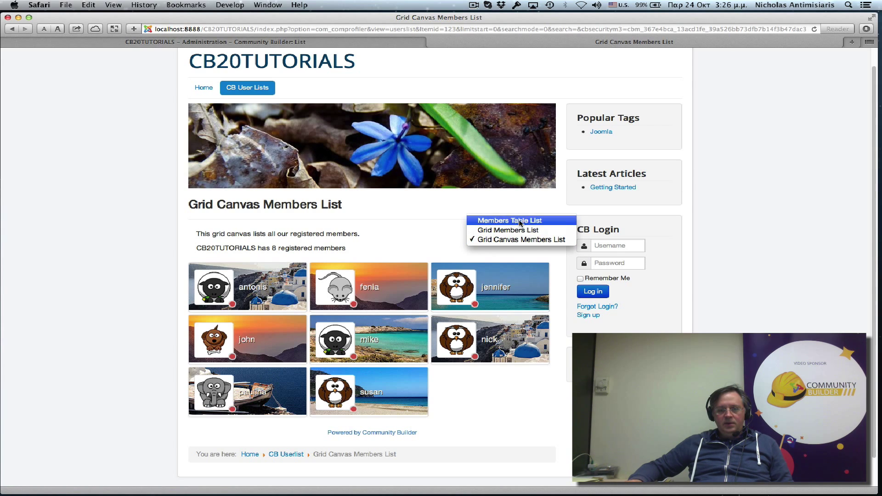
{"action": "left_click", "coordinate": [520, 221]}
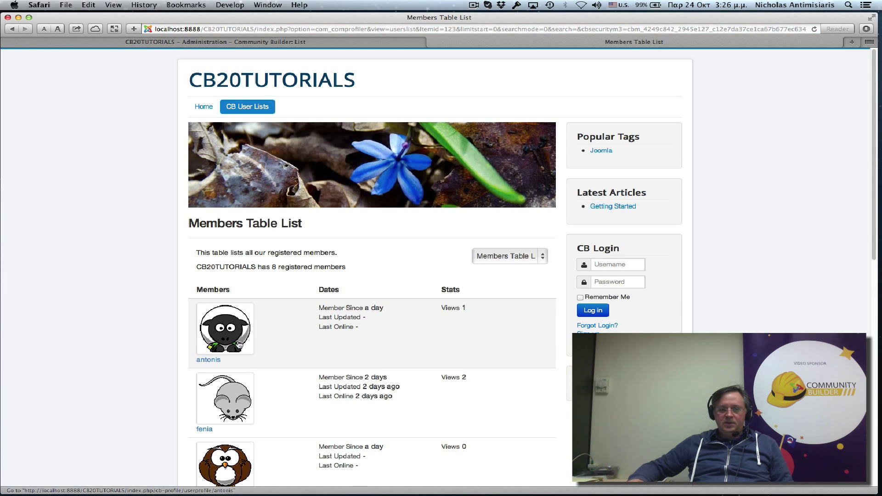
{"action": "left_click", "coordinate": [522, 260]}
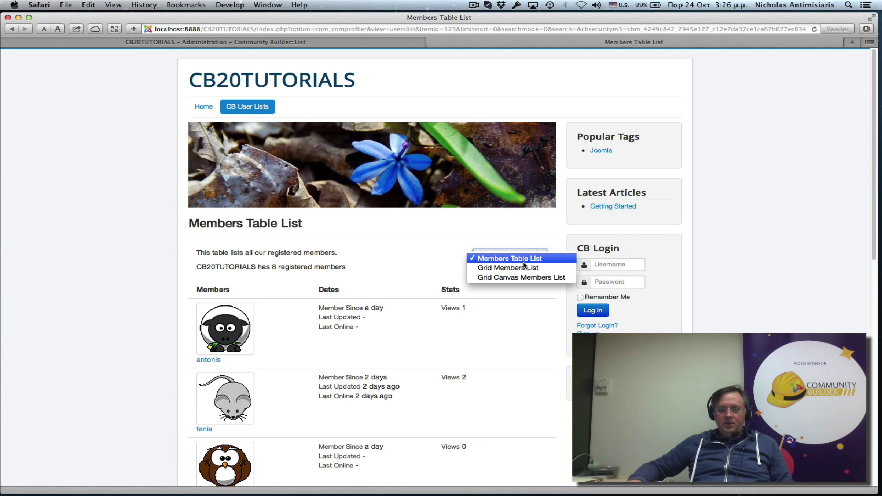
{"action": "left_click", "coordinate": [524, 268]}
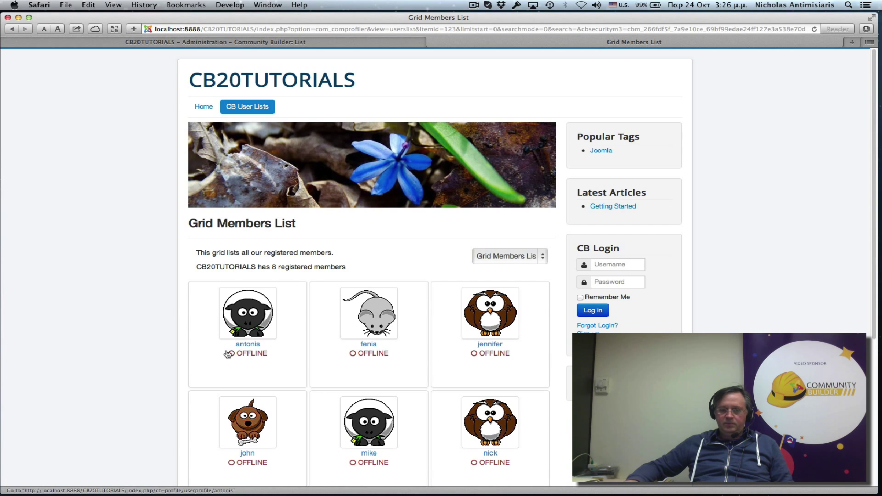
{"action": "left_click", "coordinate": [511, 257]}
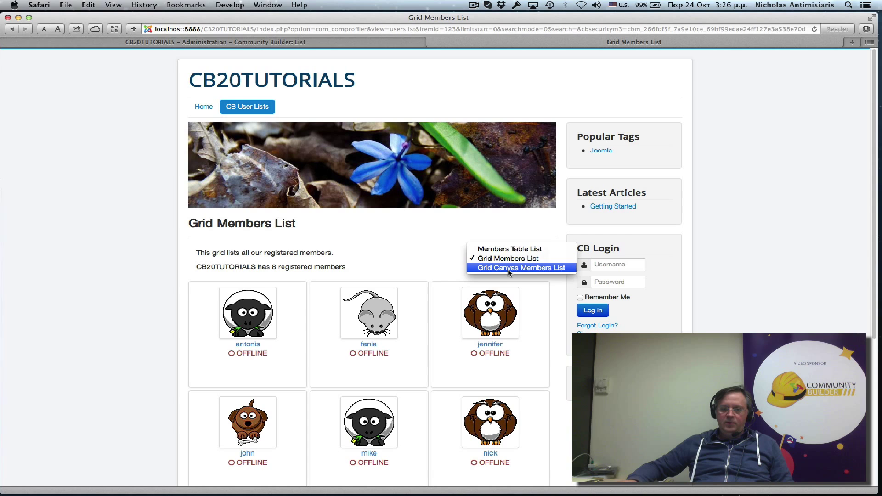
{"action": "left_click", "coordinate": [509, 270]}
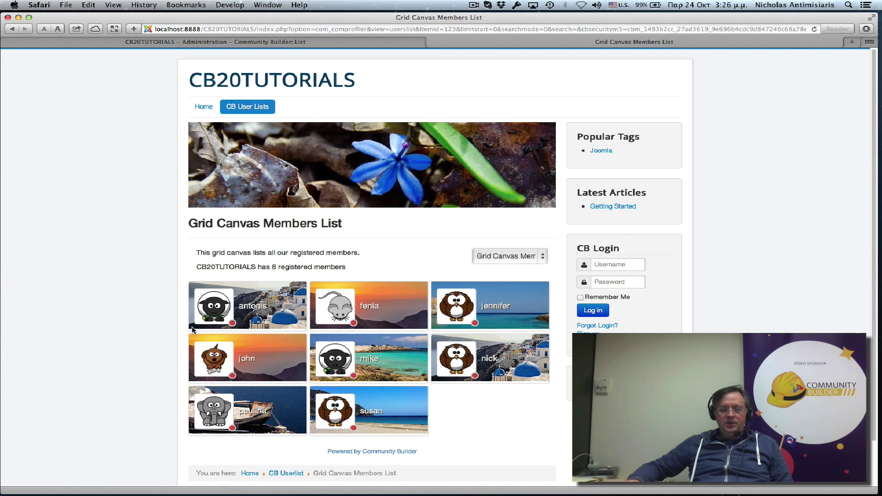